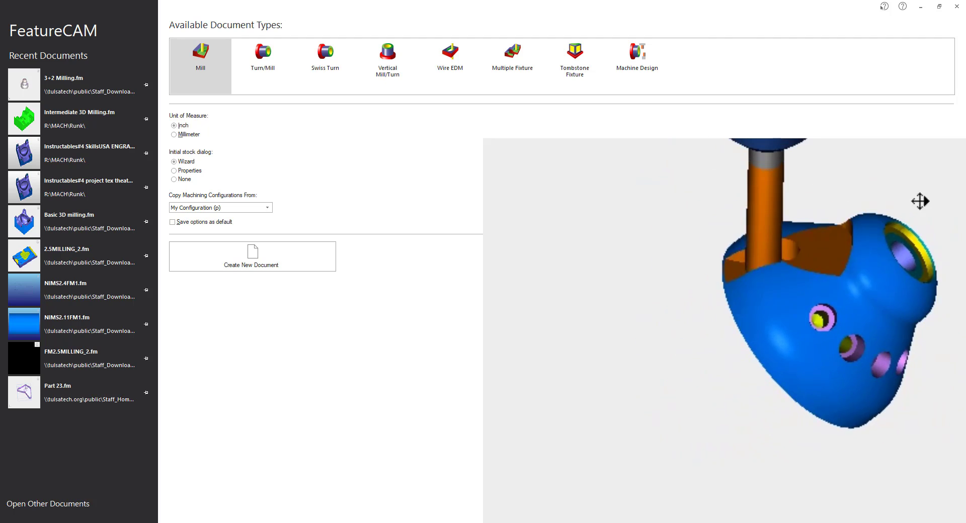
Locate the Ultimate_1.x_t part model and the 5_Axis.cnc post file in the Downloads folder.
{"action": "left_click_drag", "start_coordinate": [0, 153], "coordinate": [524, 135]}
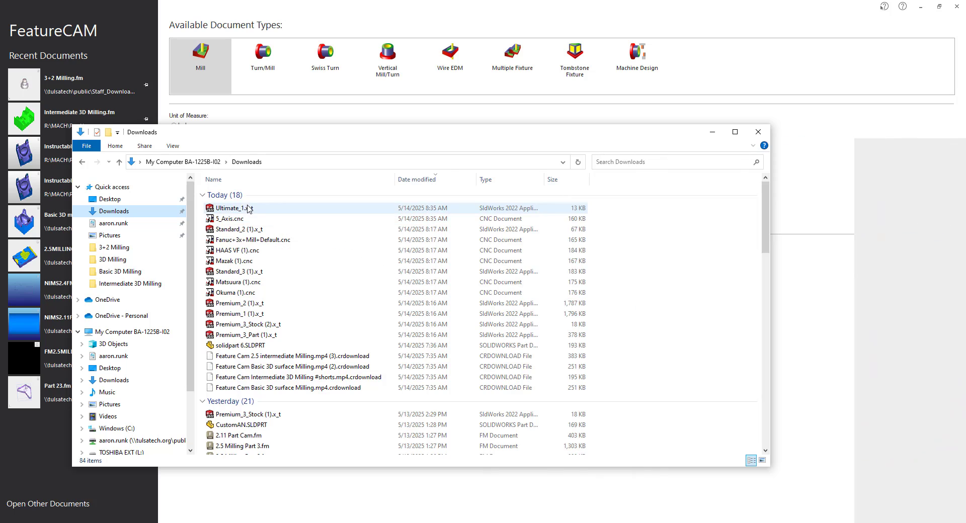
{"action": "left_click", "coordinate": [234, 220]}
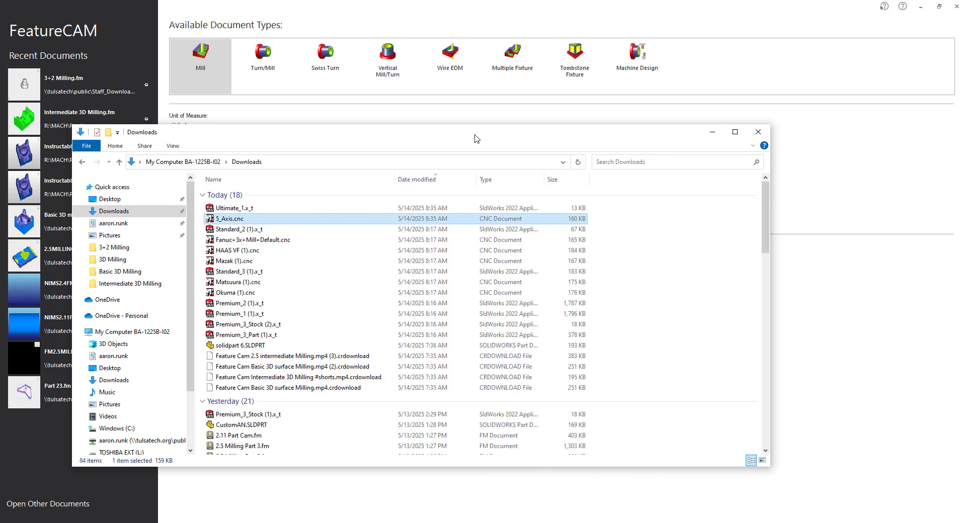
{"action": "left_click_drag", "start_coordinate": [477, 139], "coordinate": [0, 119]}
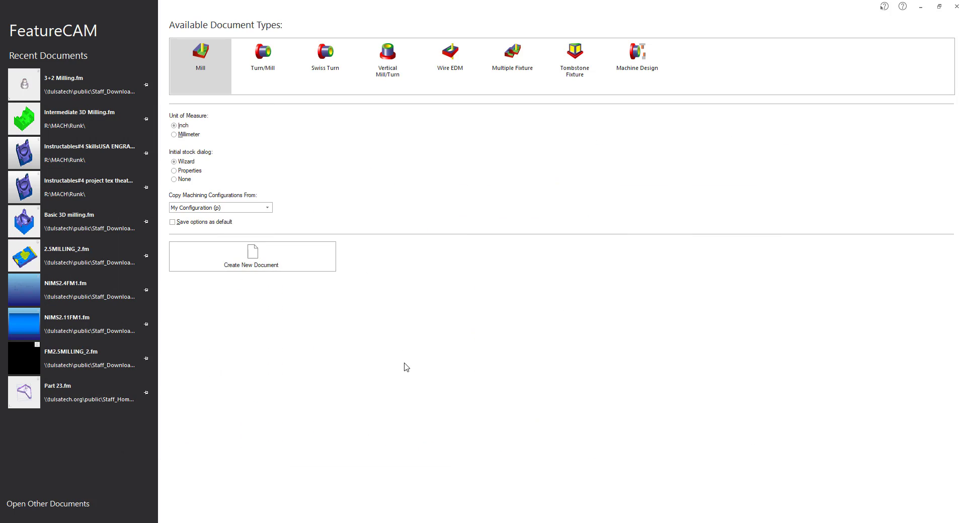
Create a new inch milling document, skip its stock dimensions, and import Ultimate_1.x_t into it.
{"action": "left_click", "coordinate": [250, 263]}
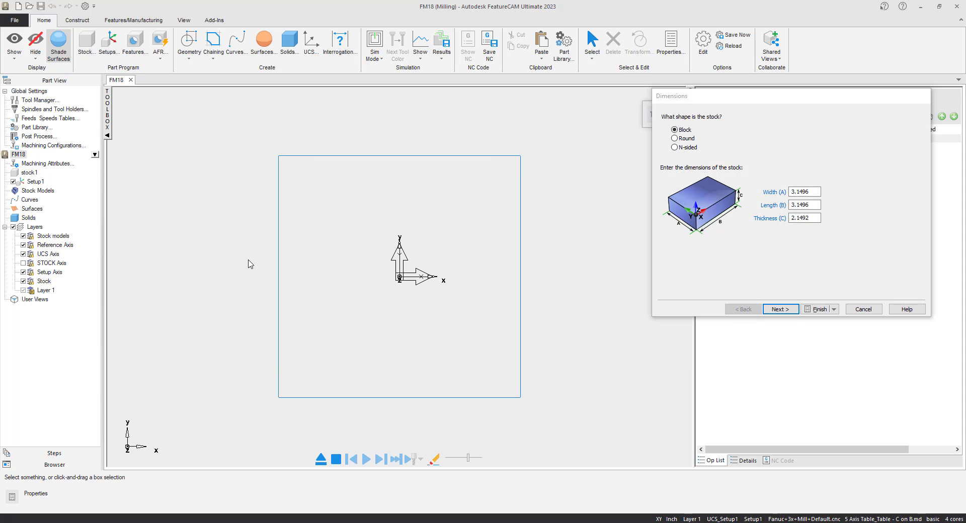
{"action": "left_click", "coordinate": [864, 309]}
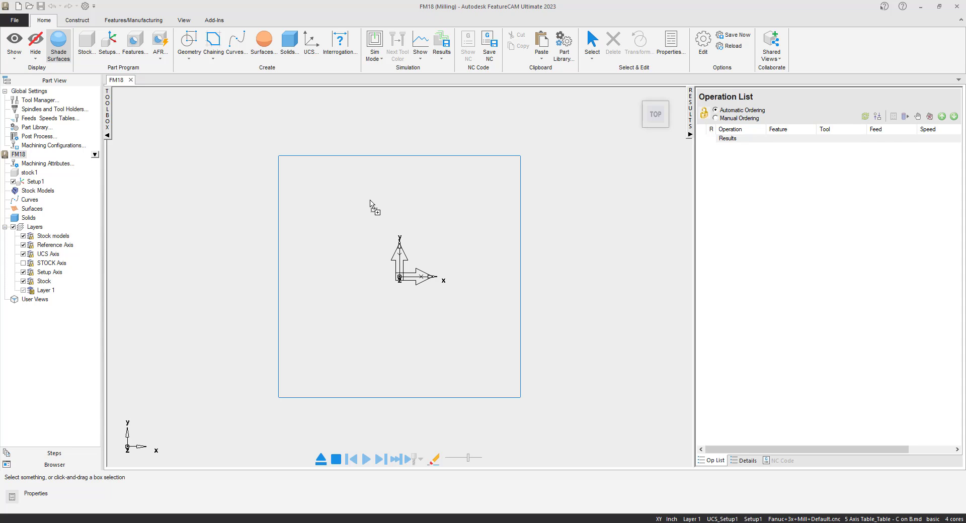
{"action": "left_click_drag", "start_coordinate": [370, 200], "coordinate": [370, 203]}
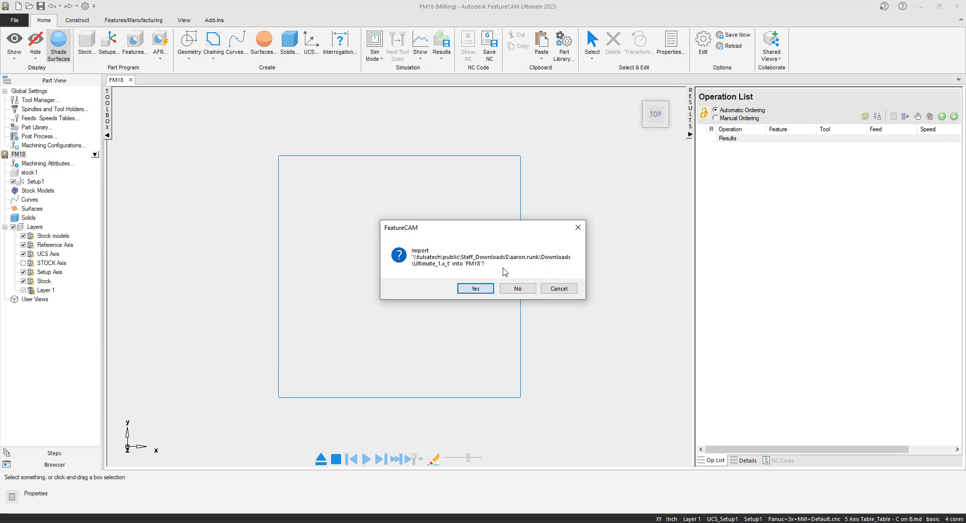
{"action": "left_click", "coordinate": [476, 289]}
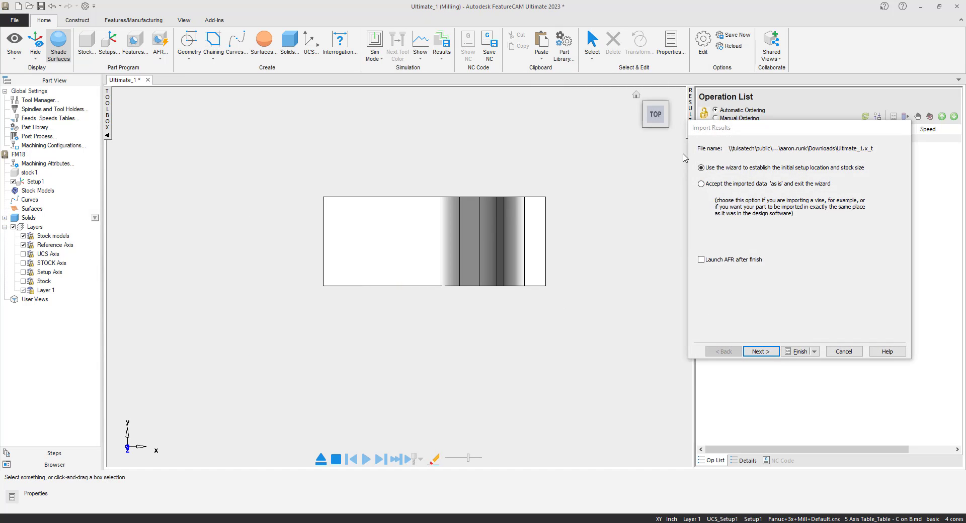
Use the import wizard to define the setup's Z direction by two points along the part's tall vertical edge, accepting the proposed X direction.
{"action": "left_click", "coordinate": [645, 126]}
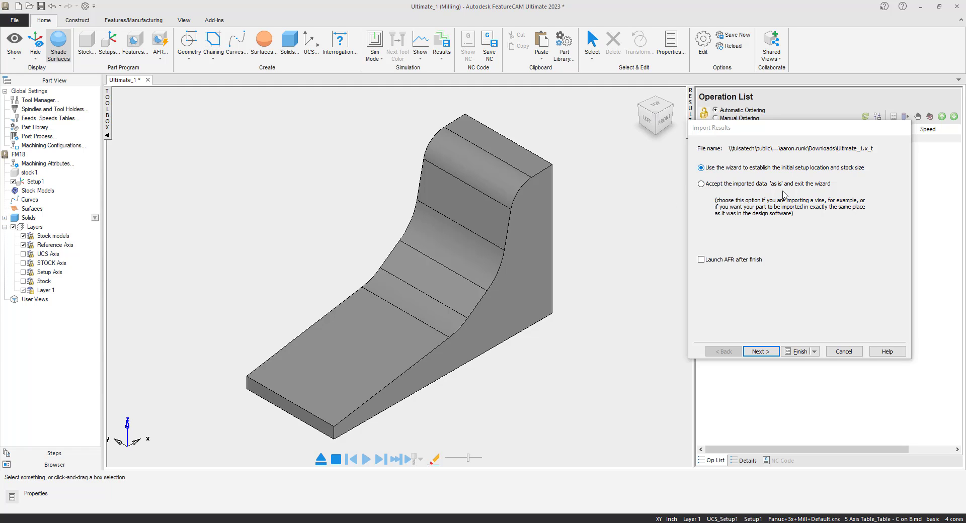
{"action": "left_click", "coordinate": [760, 351]}
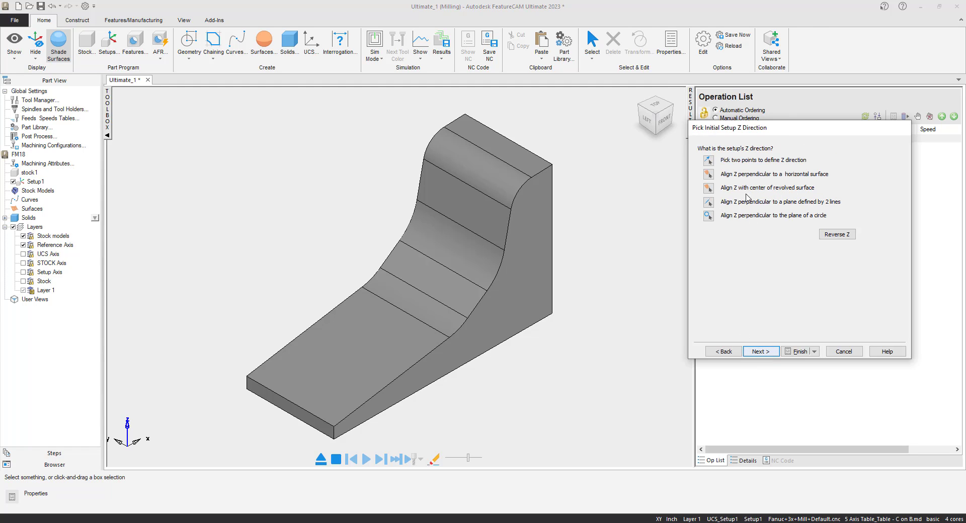
{"action": "left_click", "coordinate": [708, 160]}
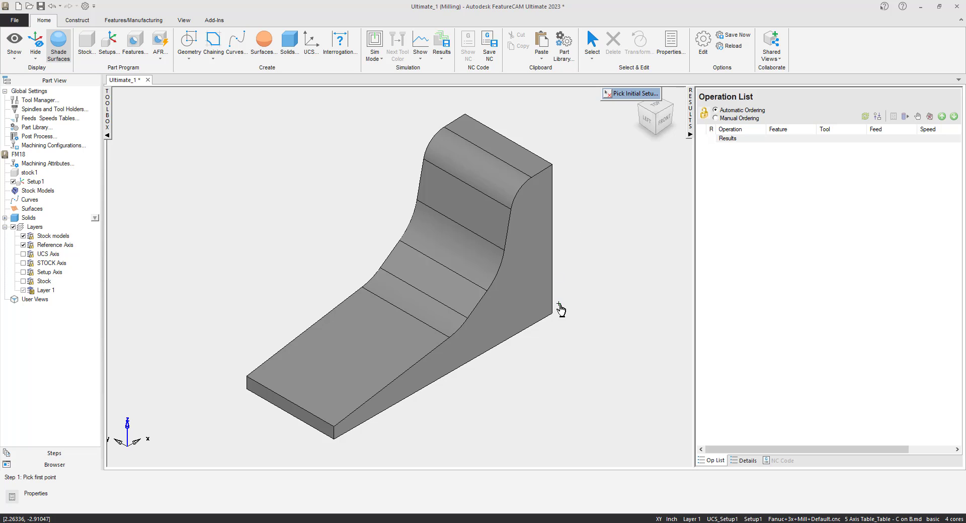
{"action": "left_click", "coordinate": [554, 199]}
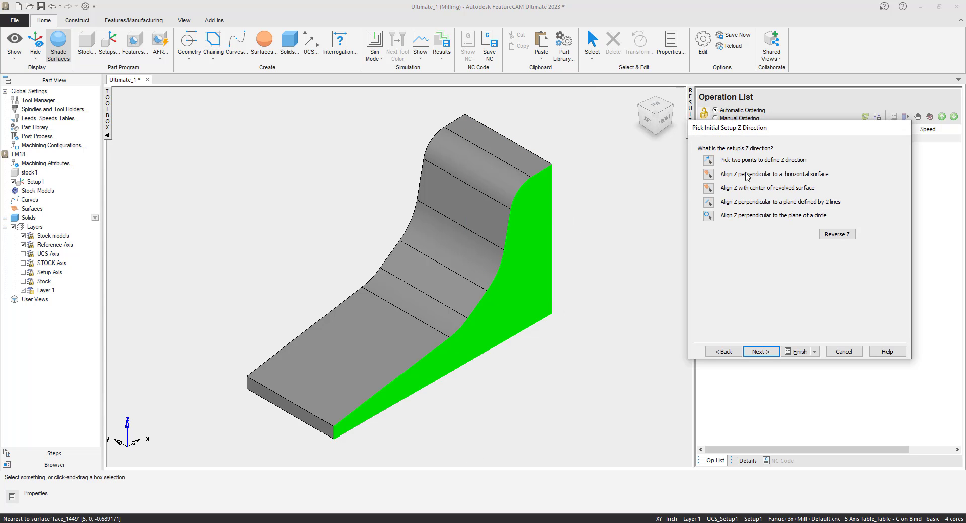
{"action": "left_click", "coordinate": [764, 351]}
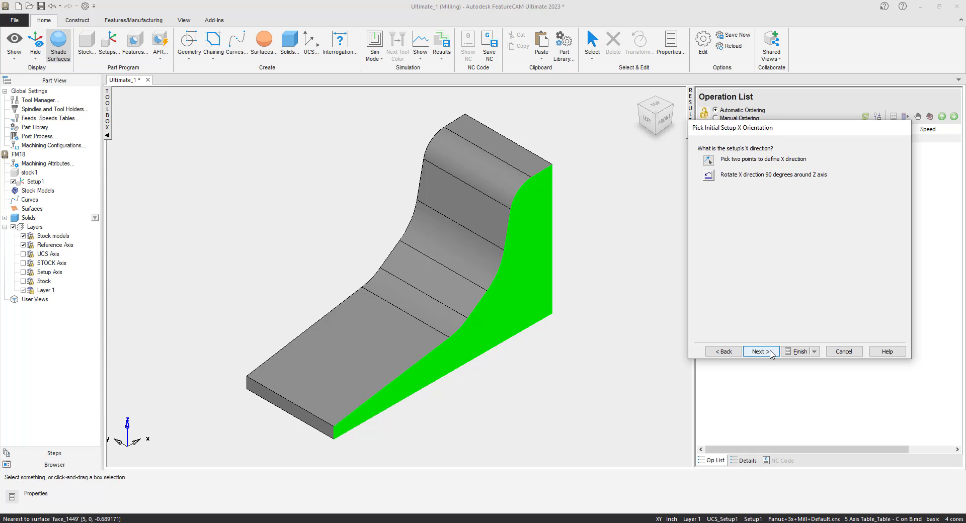
{"action": "left_click", "coordinate": [646, 112]}
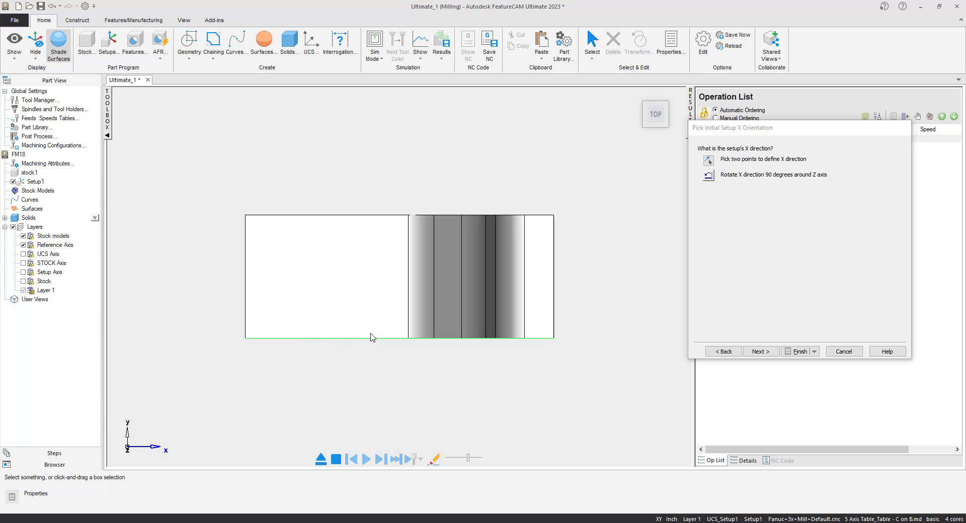
{"action": "left_click", "coordinate": [645, 125]}
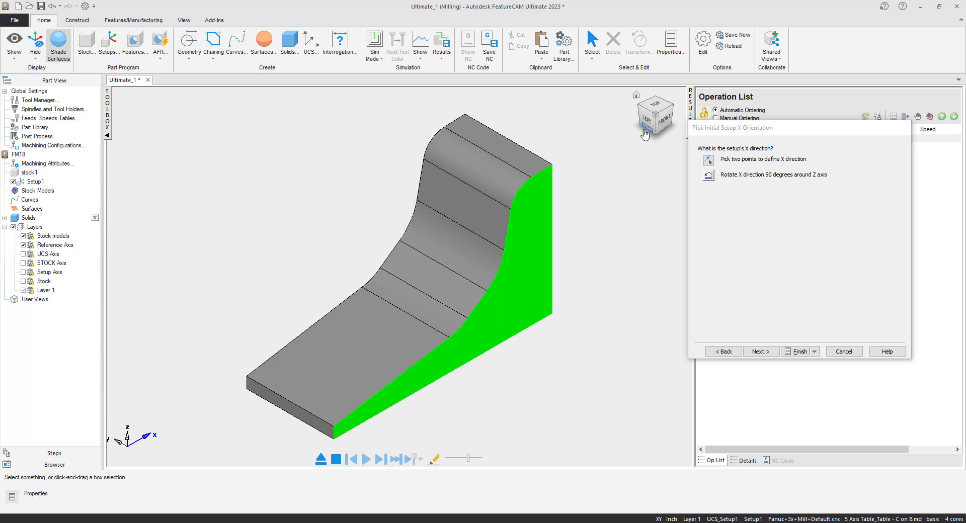
{"action": "left_click", "coordinate": [760, 352]}
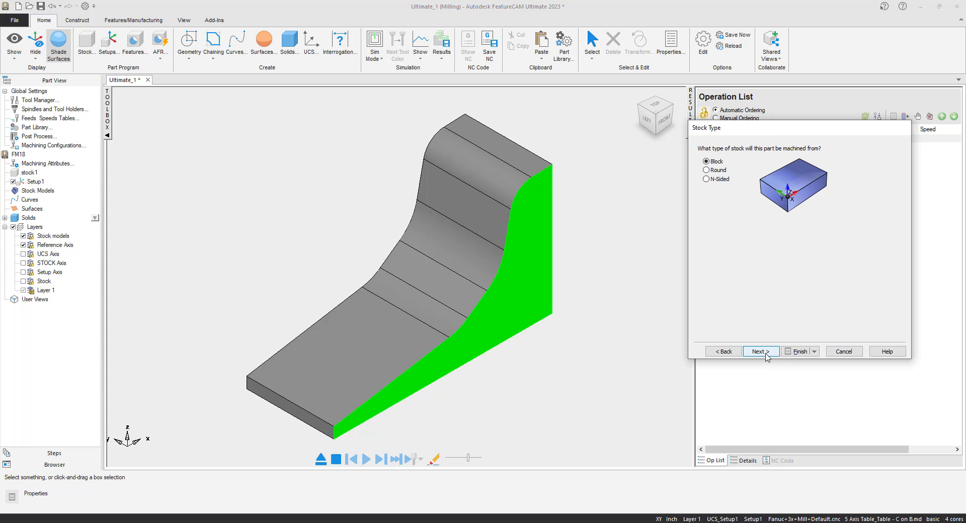
Use block stock computed from the part's bounding box with no extra material, and locate the setup at the stock's center.
{"action": "left_click", "coordinate": [765, 355]}
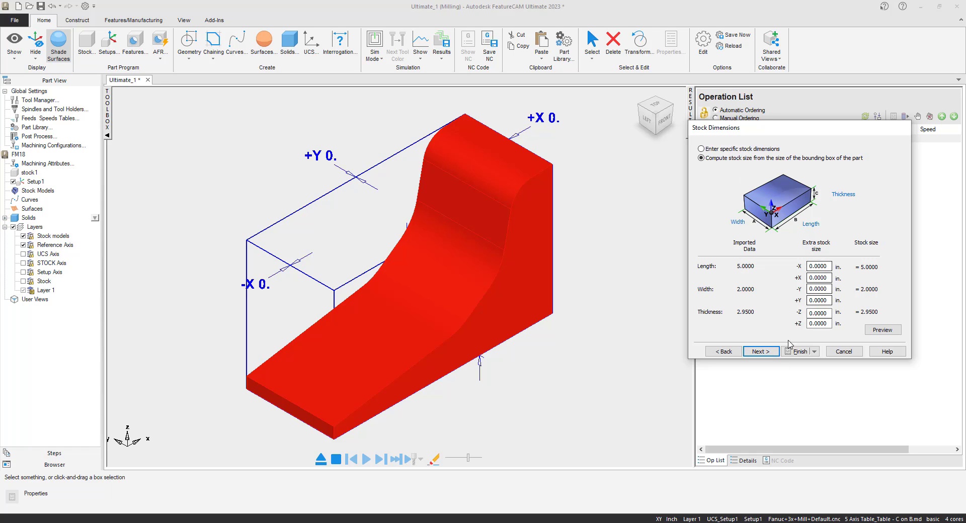
{"action": "left_click", "coordinate": [766, 354]}
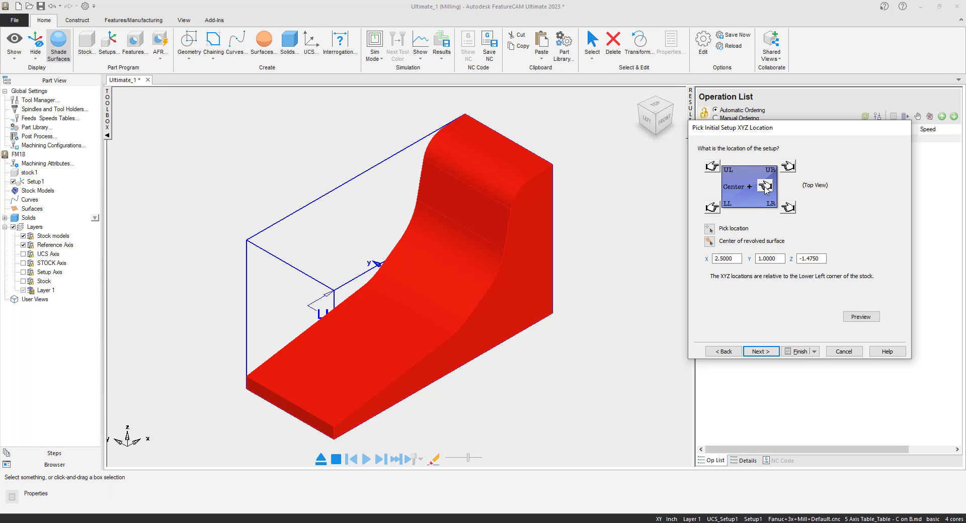
{"action": "left_click", "coordinate": [766, 187]}
{"action": "left_click", "coordinate": [759, 351]}
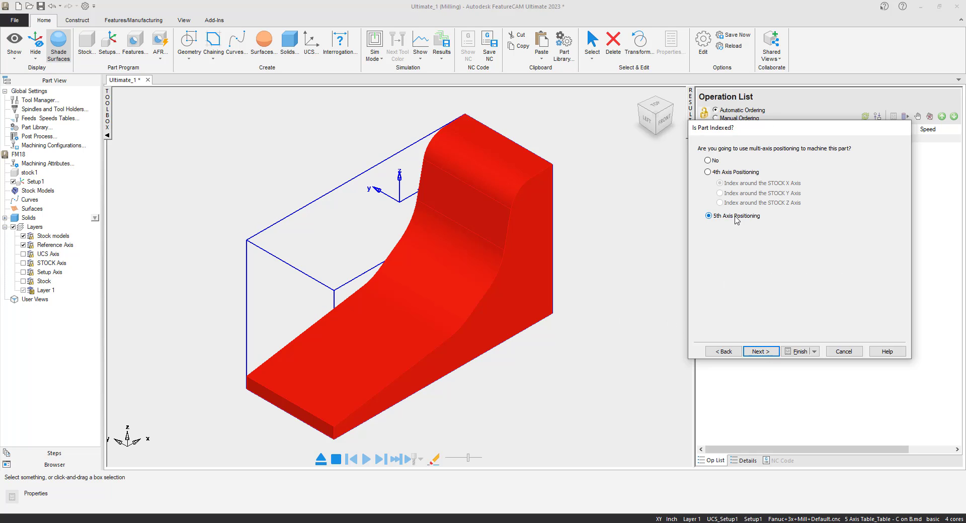
Choose 5th Axis Positioning, accept the proposed center of rotation, and finish the setup wizard.
{"action": "left_click", "coordinate": [764, 351]}
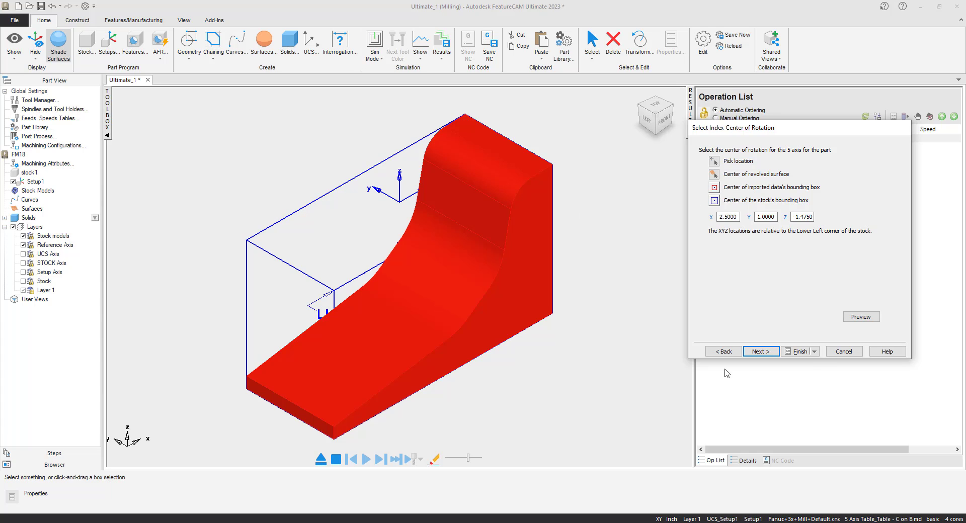
{"action": "left_click", "coordinate": [759, 351]}
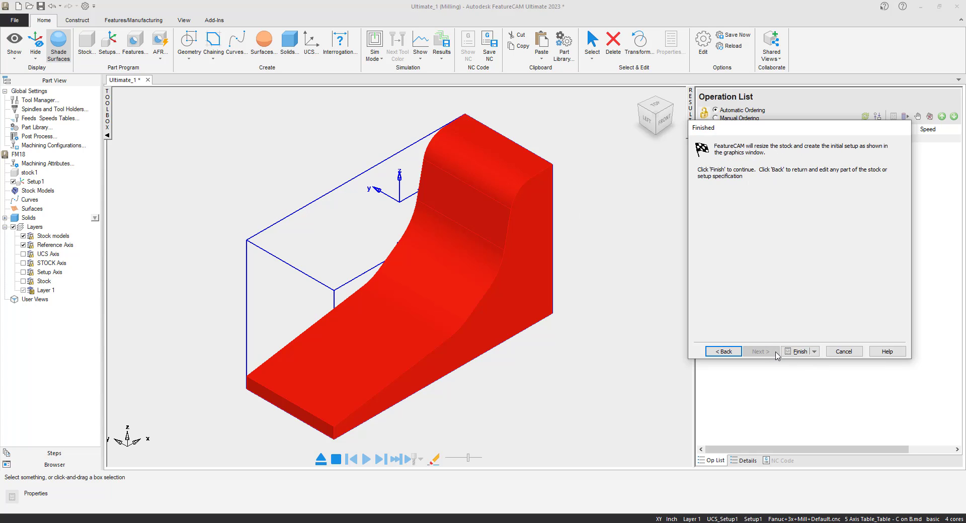
{"action": "left_click", "coordinate": [800, 352]}
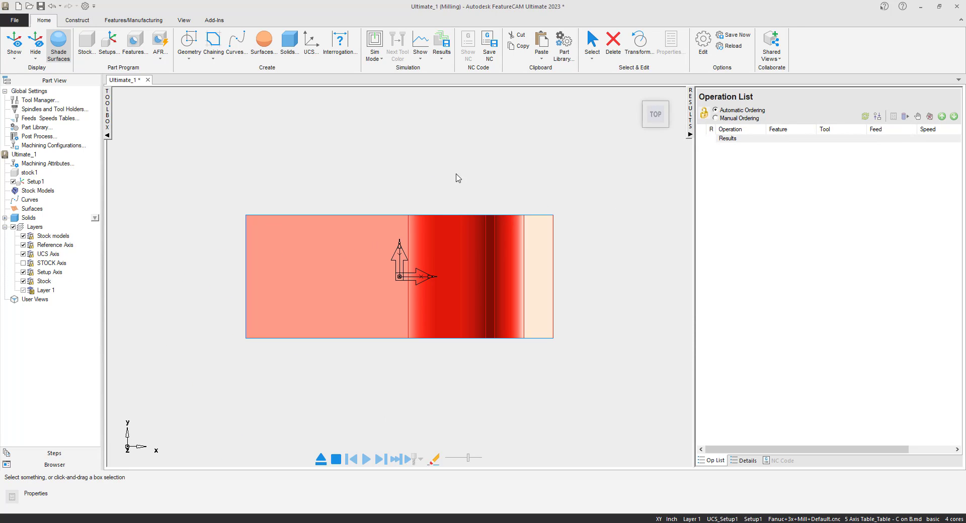
Load the 5_Axis.cnc post into the Ultimate_1 document and narrow the operation list to enlarge the model view.
{"action": "left_click", "coordinate": [645, 126]}
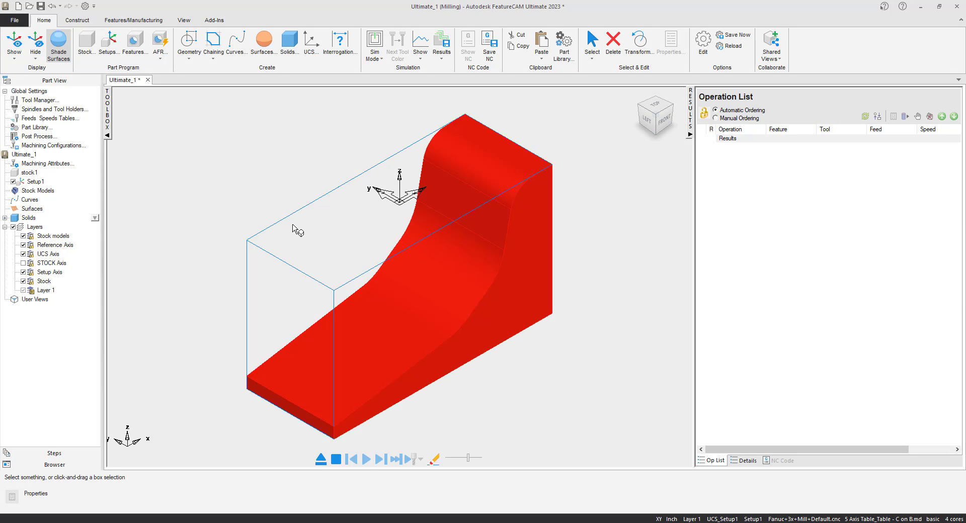
{"action": "left_click", "coordinate": [235, 138]}
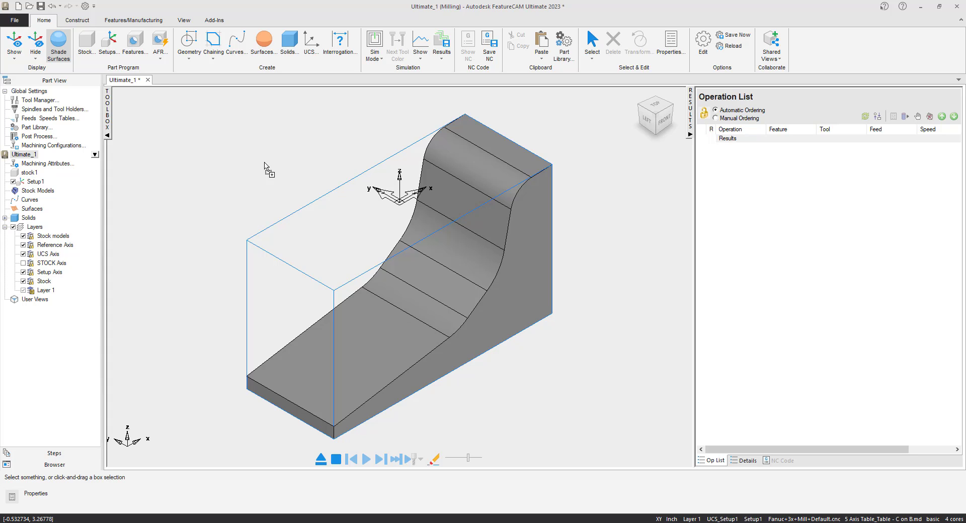
{"action": "left_click", "coordinate": [745, 461]}
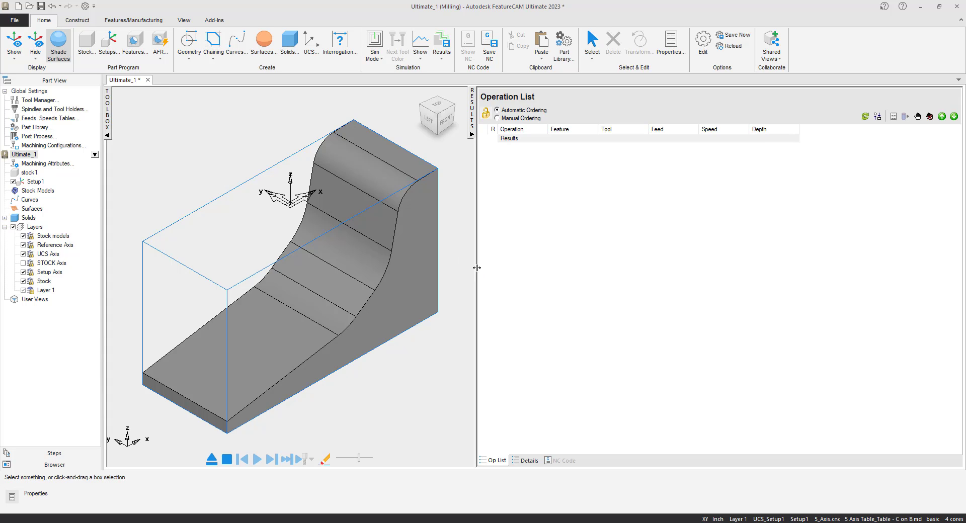
{"action": "left_click_drag", "start_coordinate": [477, 267], "coordinate": [753, 284]}
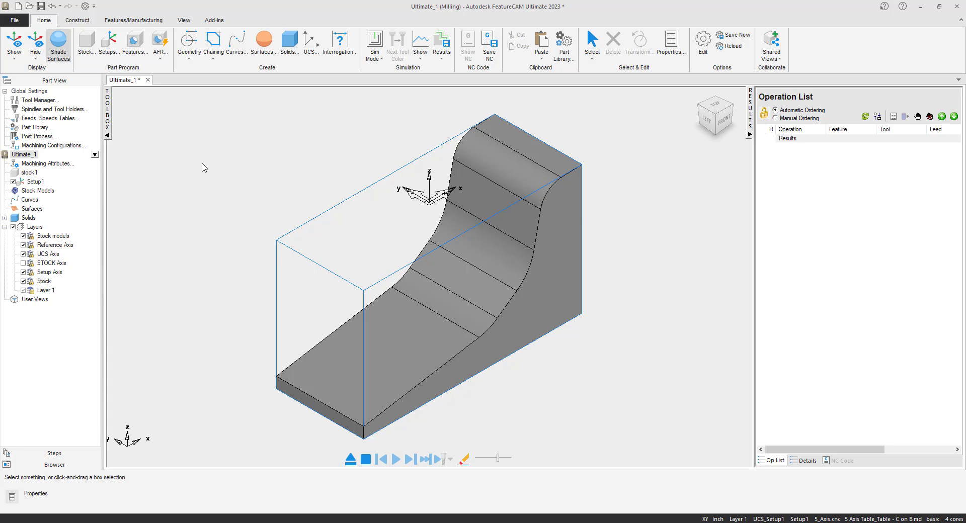
Start a new Surface Milling feature and add all faces of the part as its surfaces.
{"action": "left_click", "coordinate": [137, 47]}
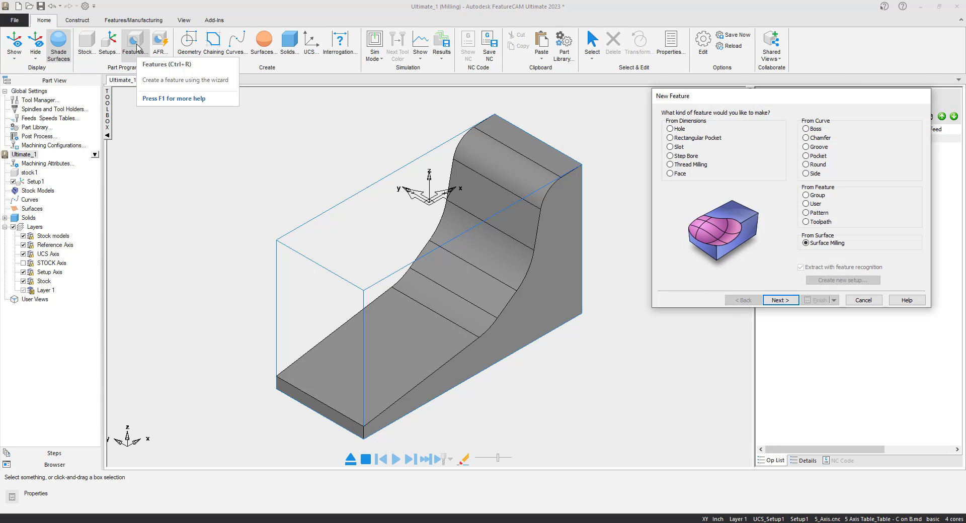
{"action": "left_click", "coordinate": [779, 301]}
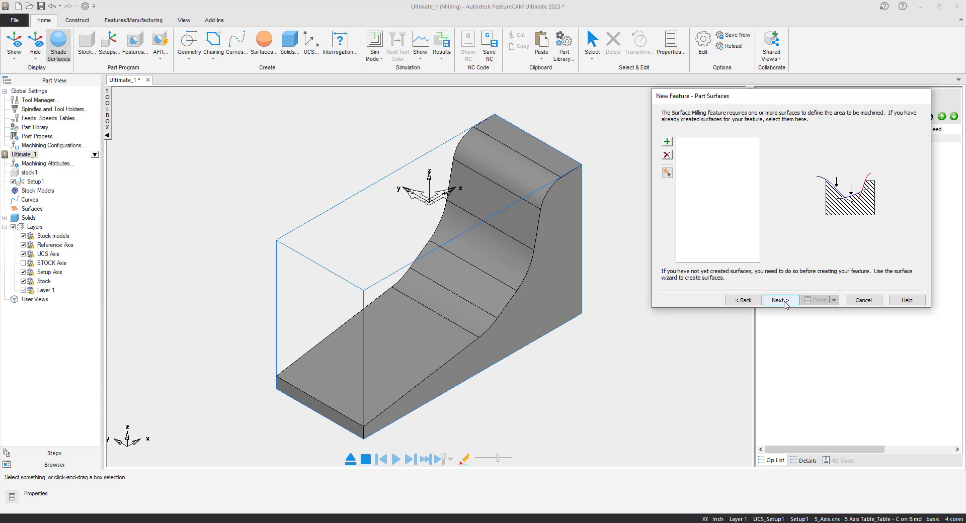
{"action": "left_click_drag", "start_coordinate": [193, 107], "coordinate": [597, 396]}
{"action": "left_click", "coordinate": [667, 142]}
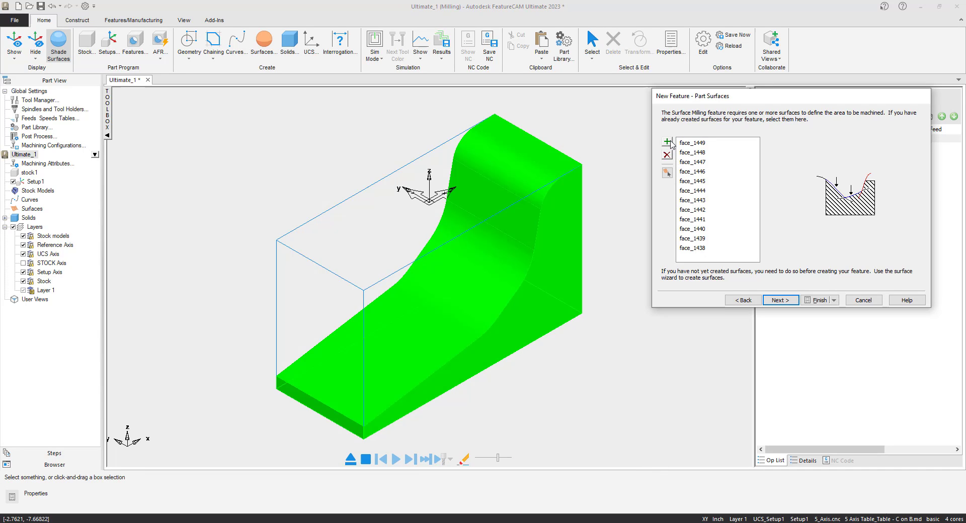
Set the surface milling feature to a single operation using the Z Level roughing strategy.
{"action": "left_click", "coordinate": [778, 302]}
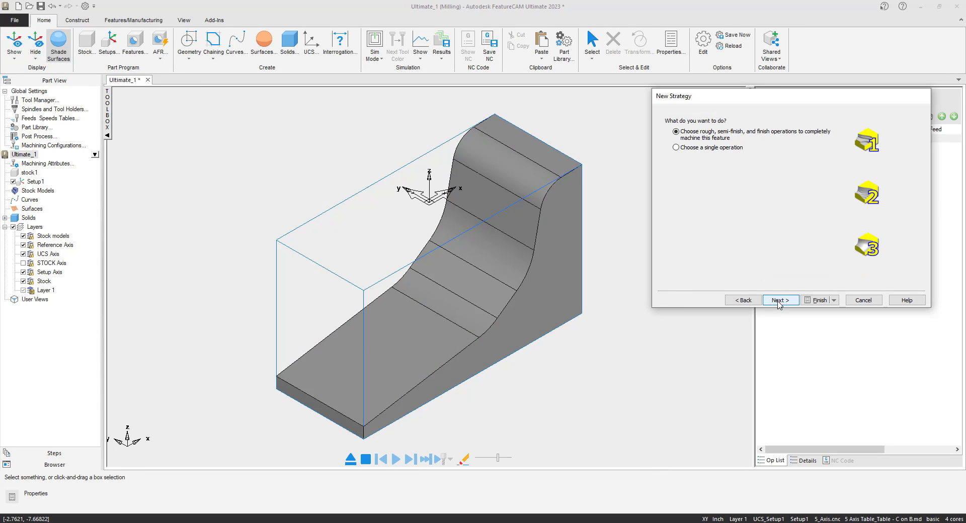
{"action": "left_click", "coordinate": [694, 149]}
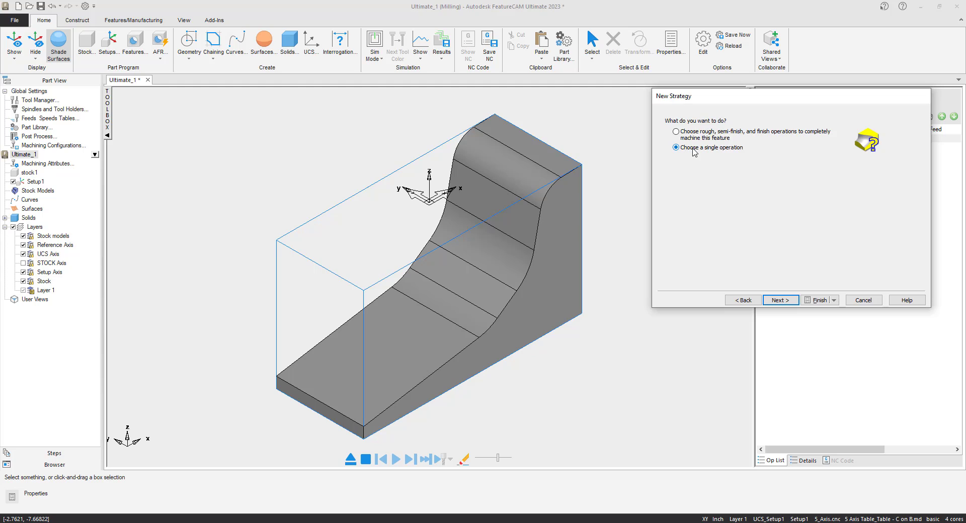
{"action": "left_click", "coordinate": [780, 300]}
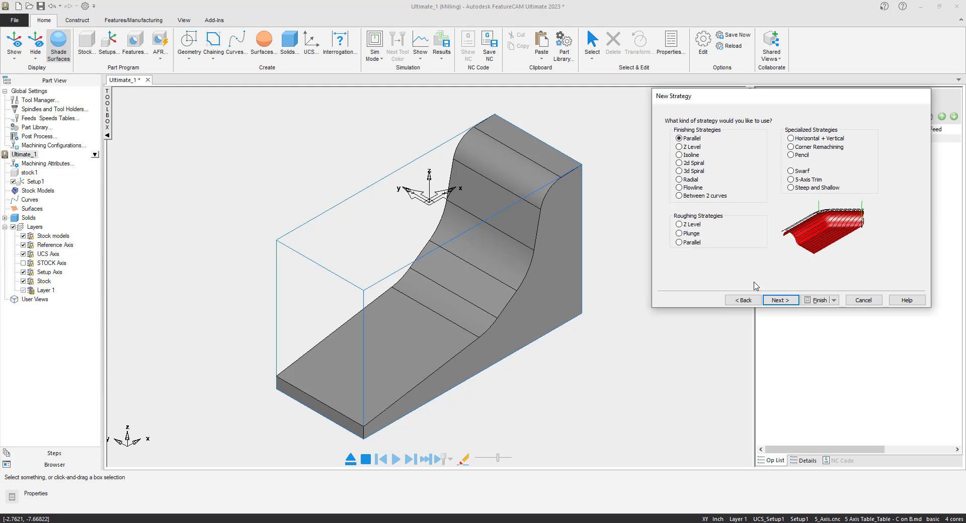
{"action": "left_click", "coordinate": [680, 225]}
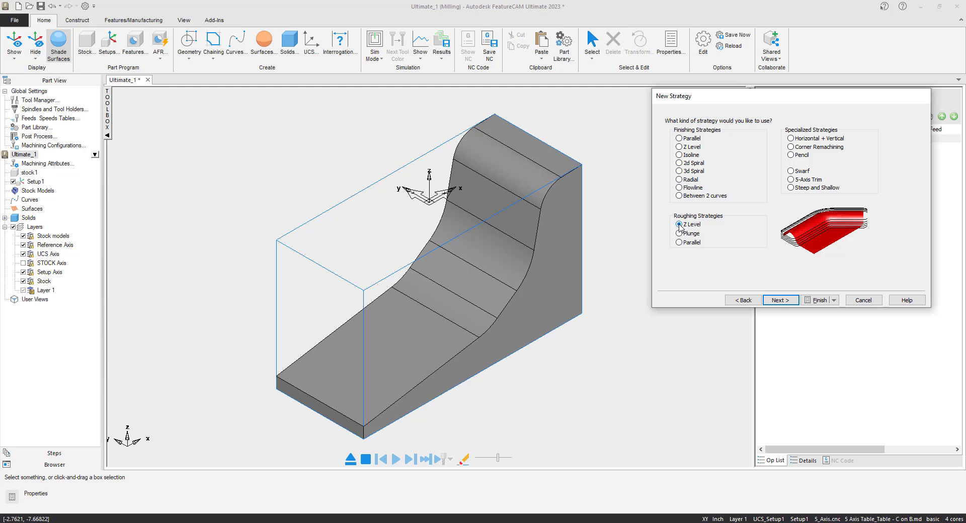
{"action": "left_click", "coordinate": [777, 301]}
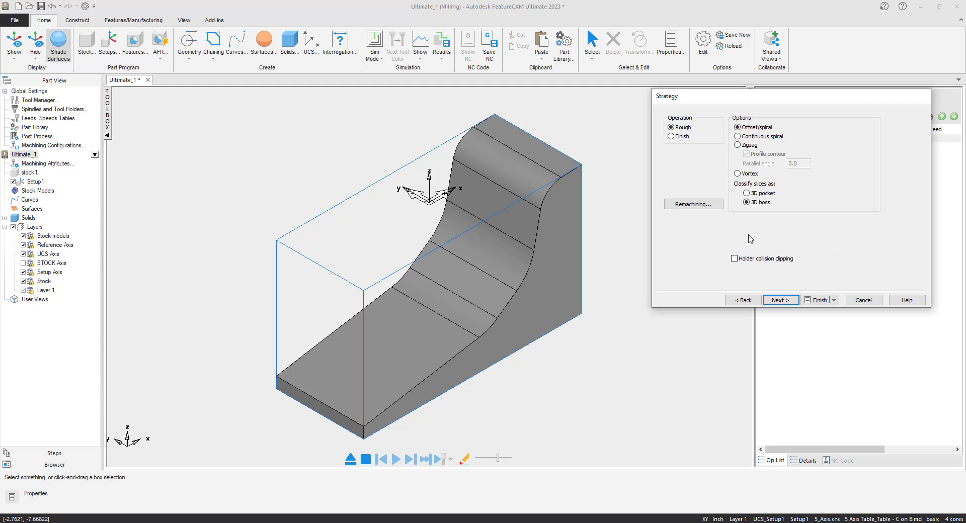
Select Step cutting as the remachining technique for the Z-level rough operation.
{"action": "left_click", "coordinate": [689, 204]}
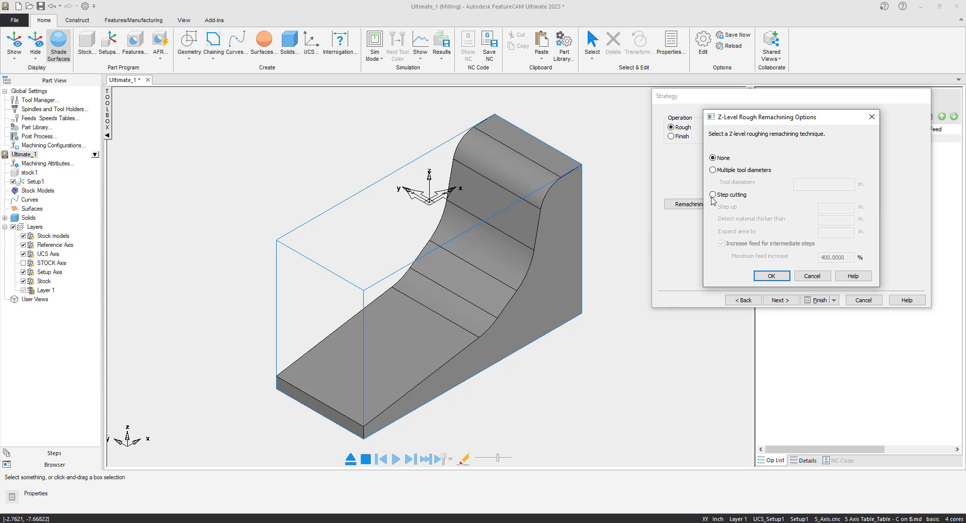
{"action": "left_click", "coordinate": [713, 196]}
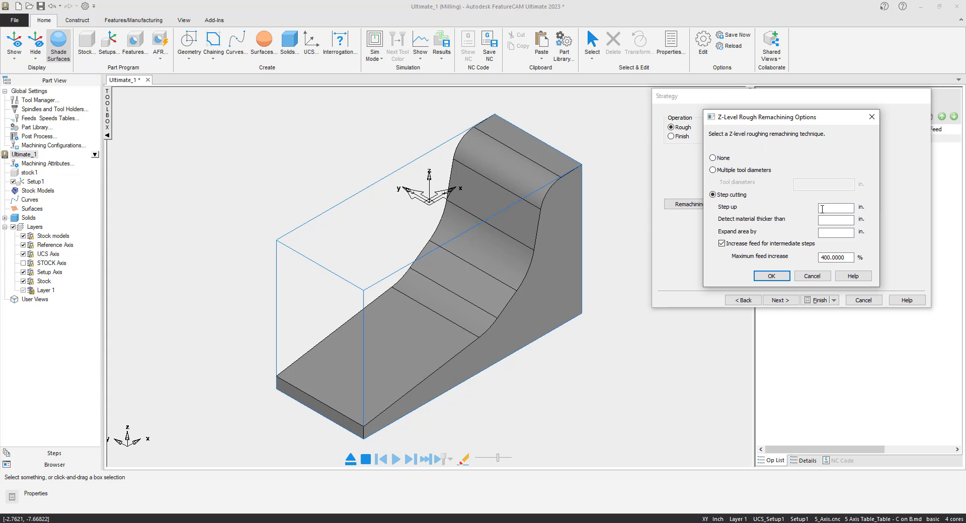
{"action": "left_click", "coordinate": [827, 208]}
{"action": "left_click", "coordinate": [771, 276]}
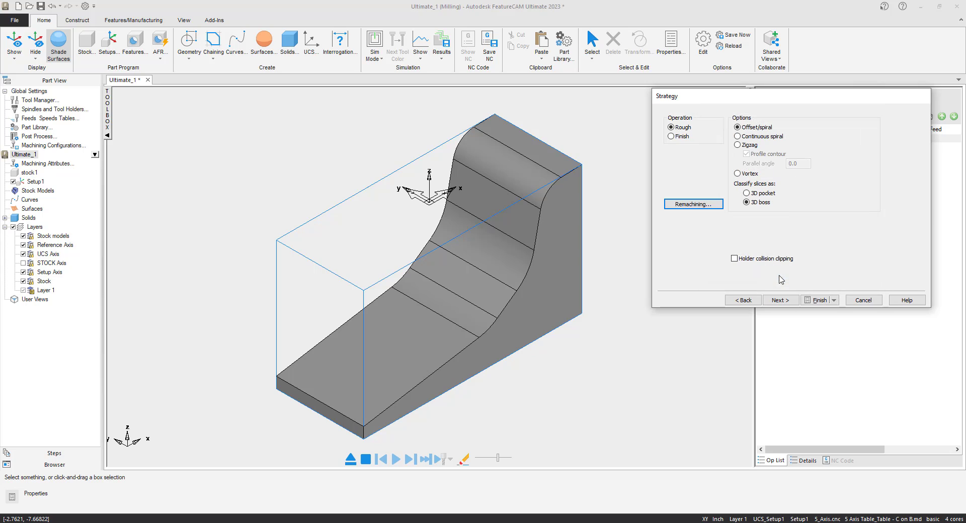
Accept the proposed Z-level roughing operation, finish the surface milling feature, and close its properties without changes.
{"action": "left_click", "coordinate": [778, 300]}
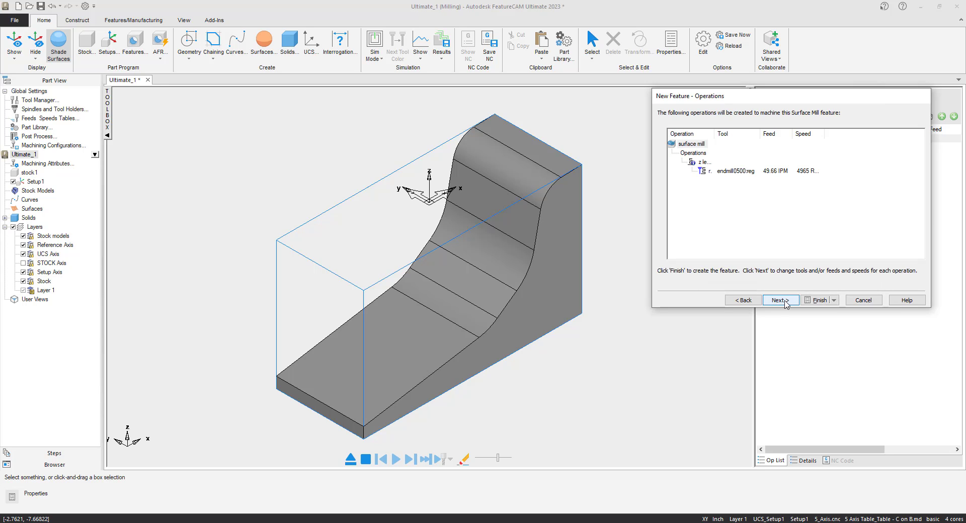
{"action": "left_click", "coordinate": [818, 301]}
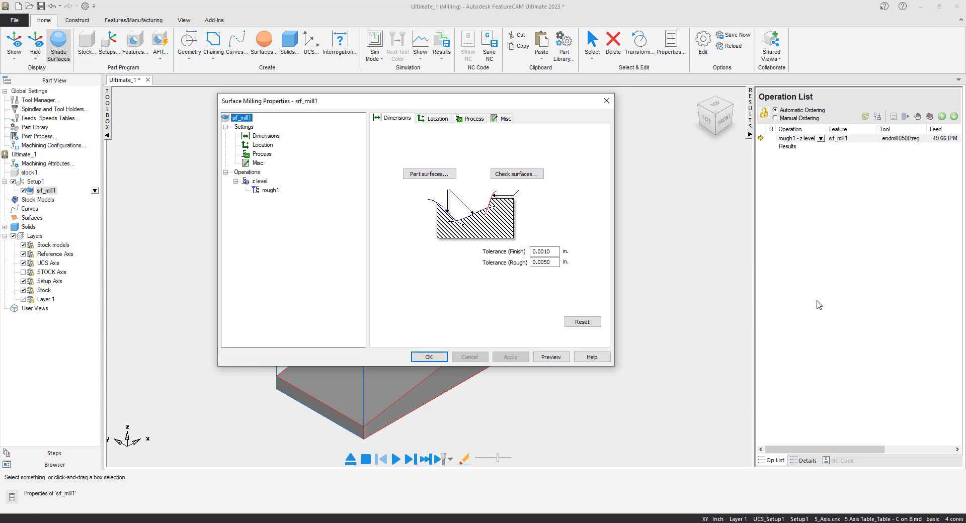
{"action": "left_click", "coordinate": [428, 356]}
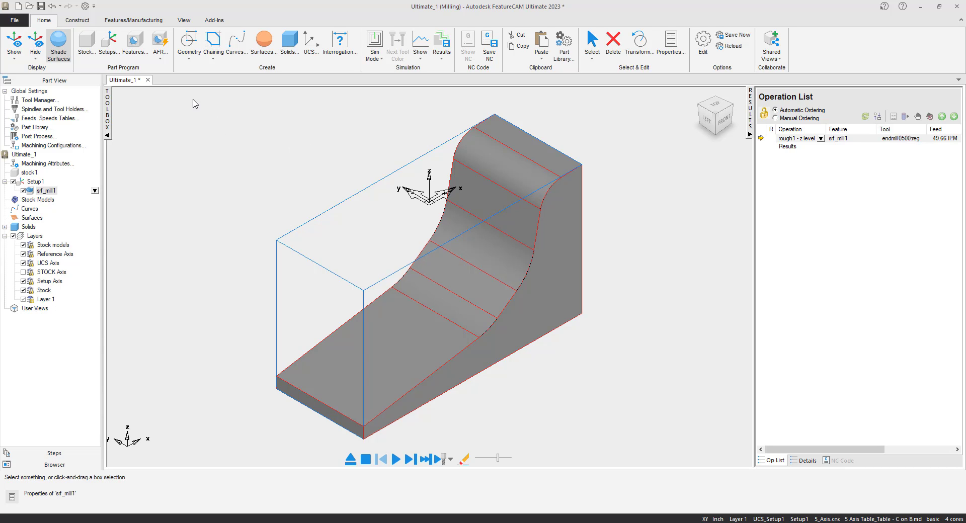
Start a second Surface Milling feature using all faces of the part as its surfaces.
{"action": "left_click", "coordinate": [663, 451]}
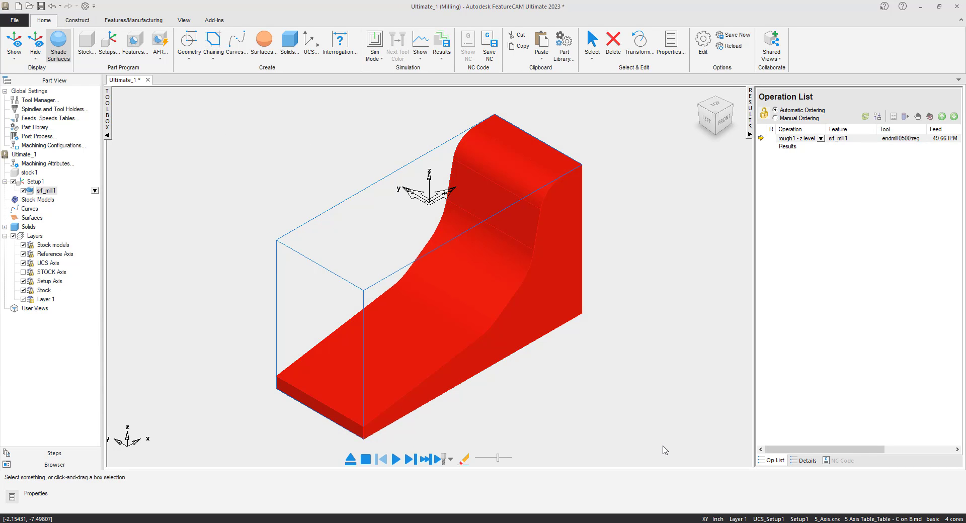
{"action": "left_click", "coordinate": [135, 44]}
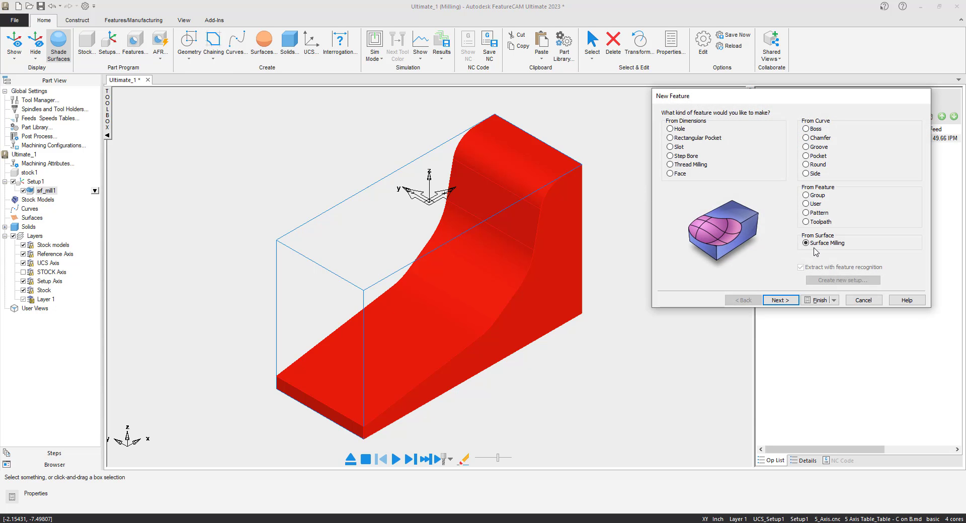
{"action": "left_click", "coordinate": [774, 300]}
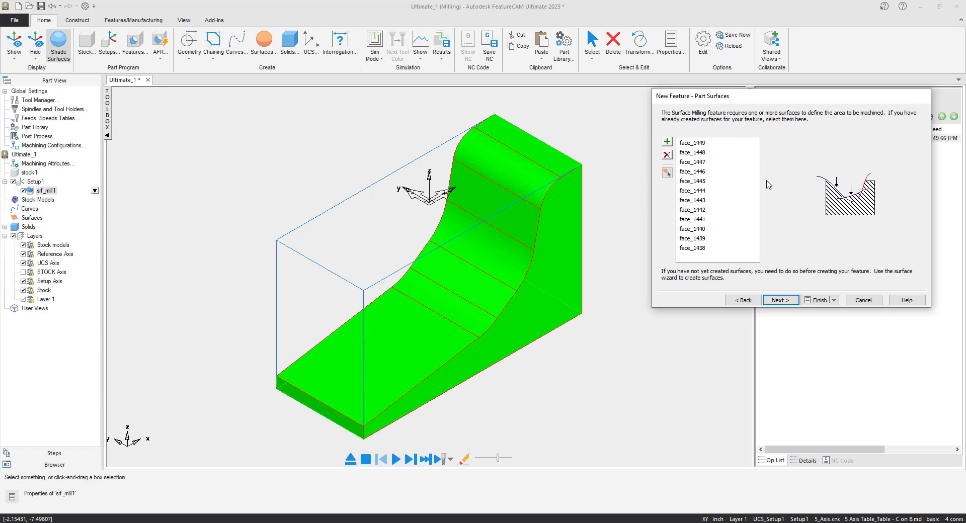
{"action": "left_click", "coordinate": [779, 300]}
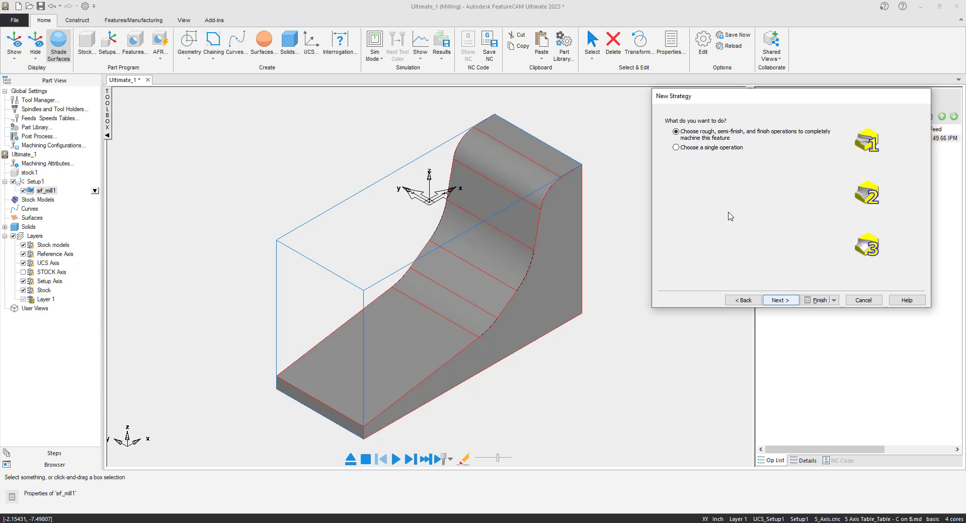
Set the second surface milling feature to a single operation with the Parallel finishing strategy.
{"action": "left_click", "coordinate": [697, 151]}
{"action": "left_click", "coordinate": [777, 301]}
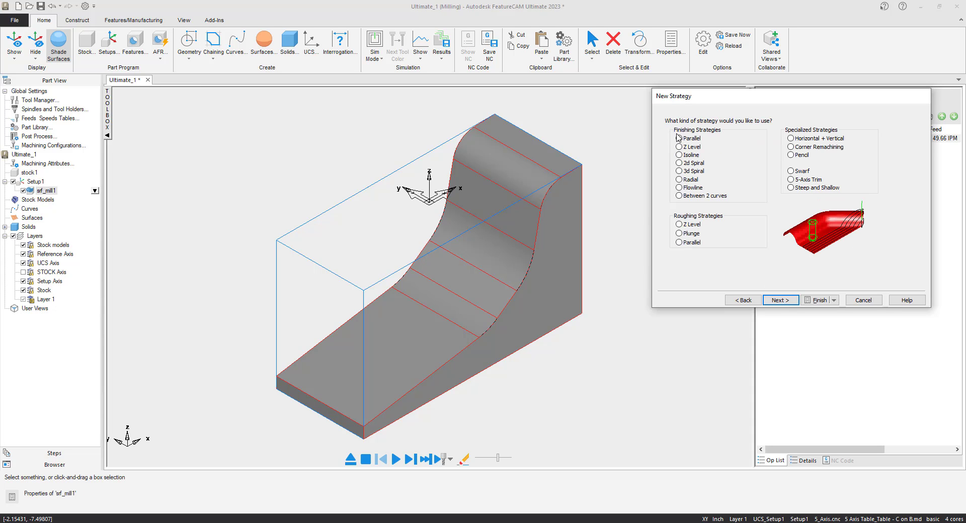
{"action": "left_click", "coordinate": [779, 300]}
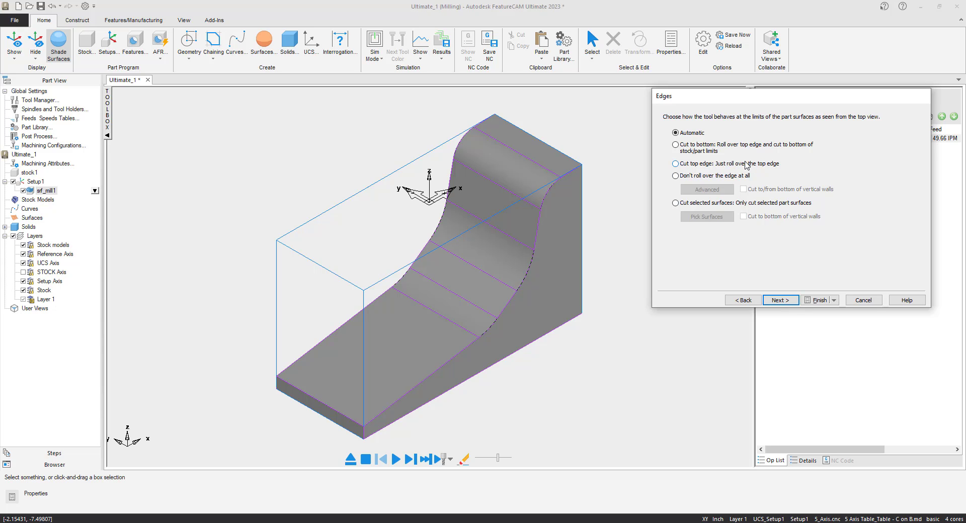
Set the edge behavior to Cut top edge, and keep the stock dimensions as boundary with no slope limitations.
{"action": "left_click", "coordinate": [675, 168]}
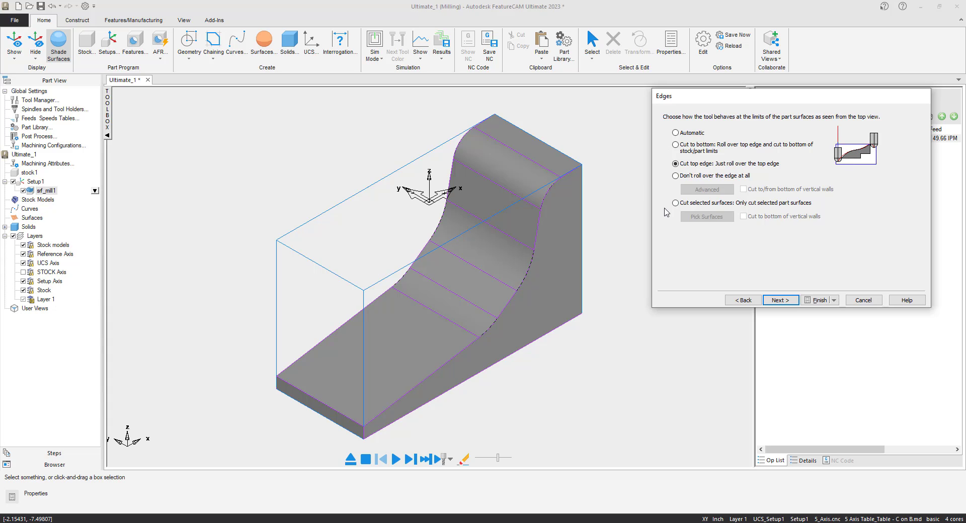
{"action": "left_click", "coordinate": [779, 300]}
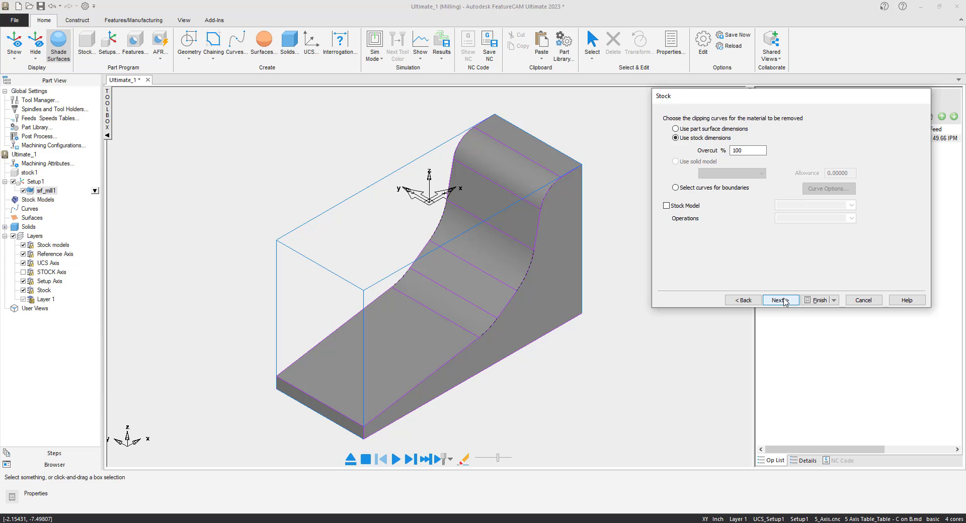
{"action": "left_click", "coordinate": [779, 300]}
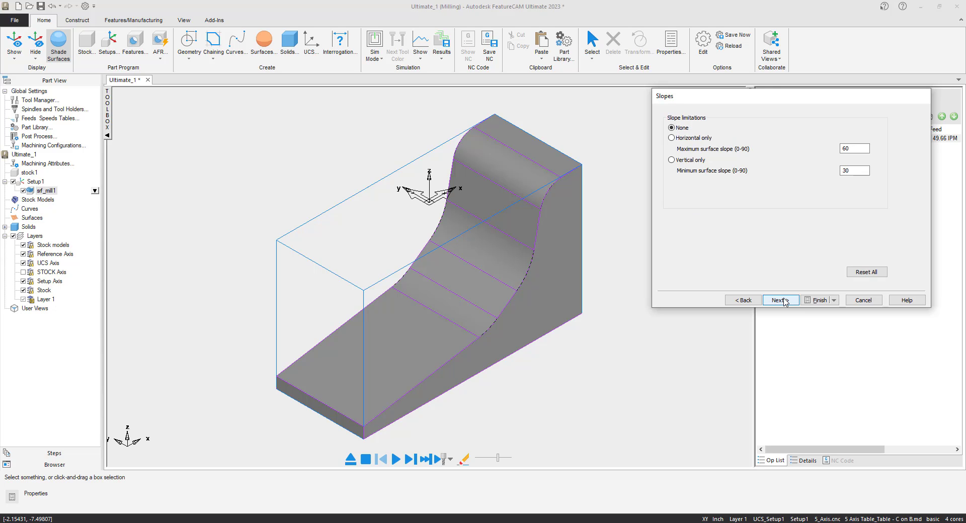
{"action": "left_click", "coordinate": [782, 301]}
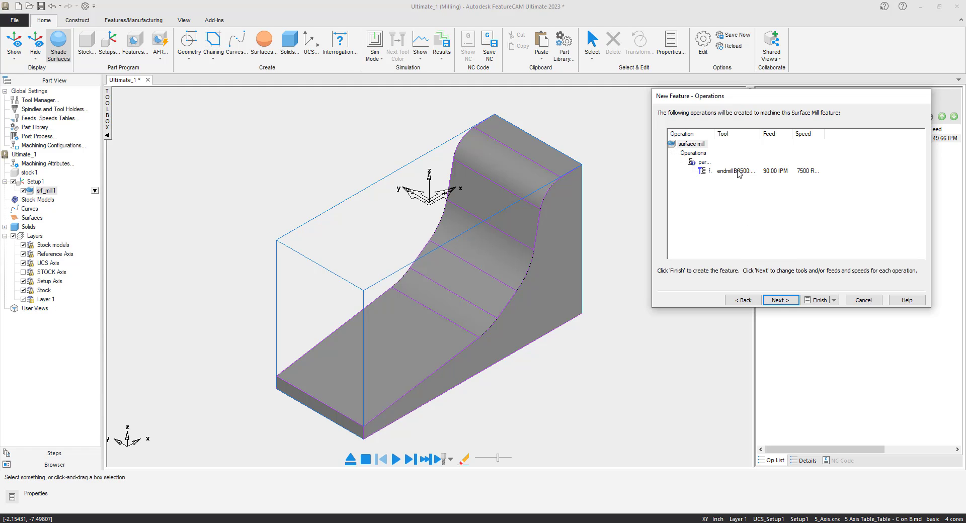
Replace the default tool of the x parallel finish operation with the endmillB0250:4reg ball end mill.
{"action": "left_click", "coordinate": [786, 301]}
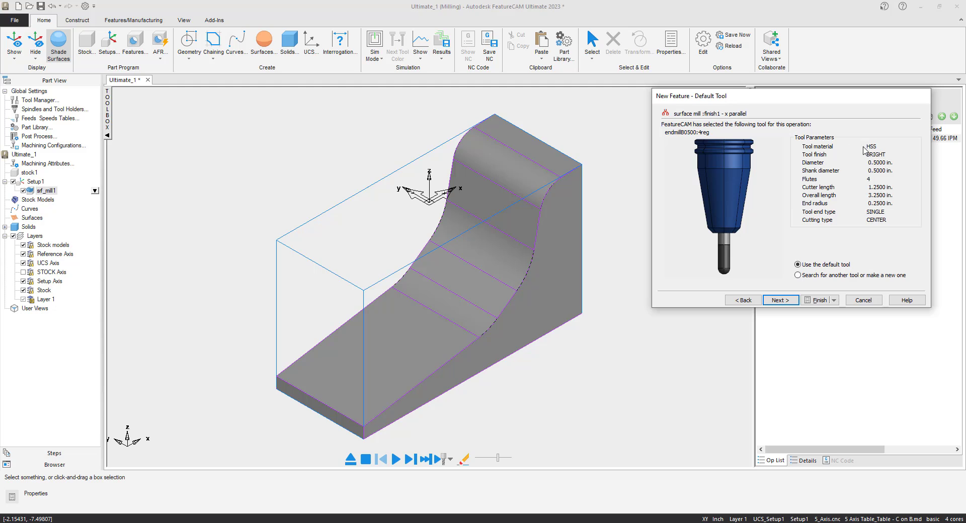
{"action": "left_click", "coordinate": [798, 275]}
{"action": "left_click", "coordinate": [780, 300]}
{"action": "left_click", "coordinate": [673, 204]}
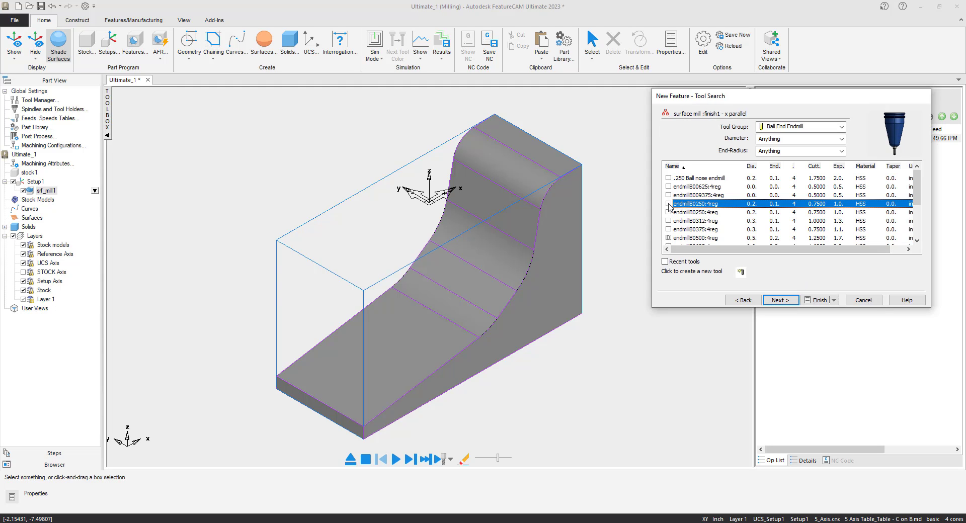
{"action": "scroll", "coordinate": [895, 152], "scroll_direction": "up", "scroll_amount": 4}
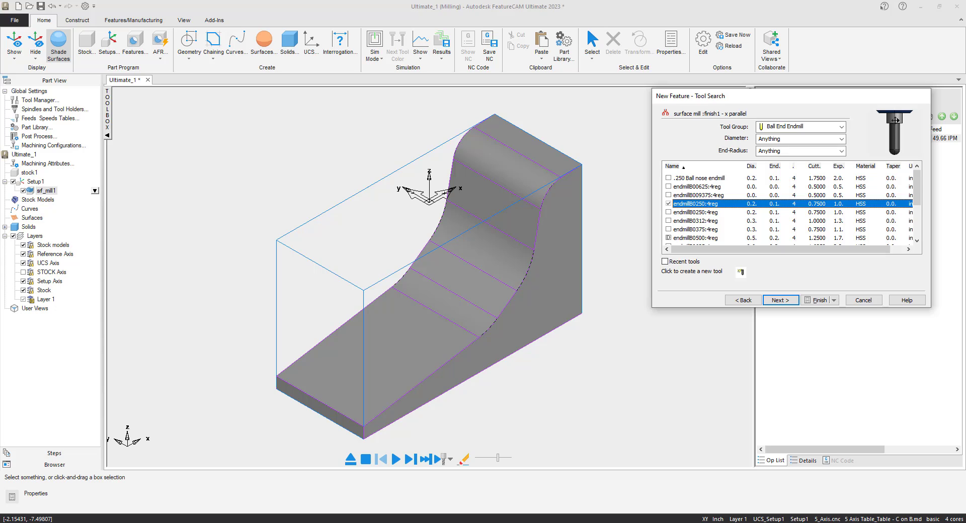
{"action": "scroll", "coordinate": [894, 151], "scroll_direction": "down", "scroll_amount": 4}
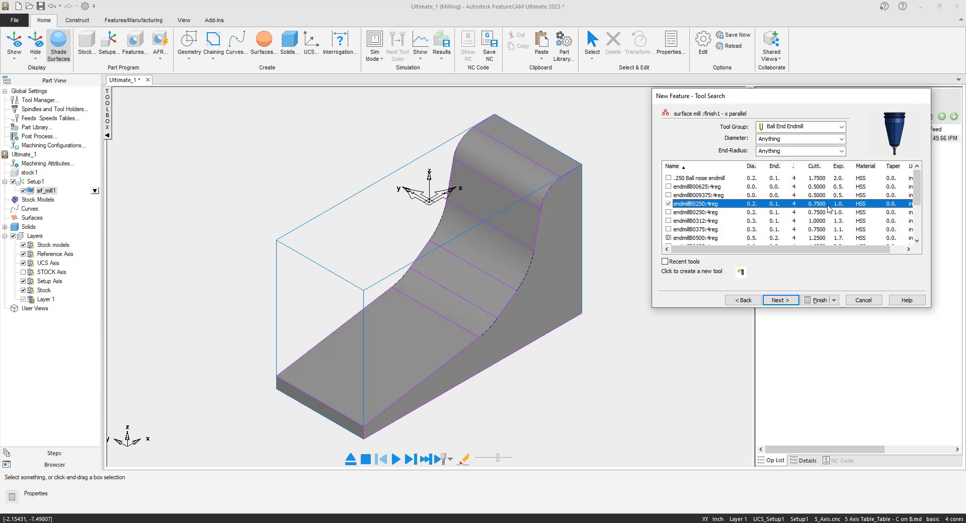
{"action": "left_click", "coordinate": [695, 212]}
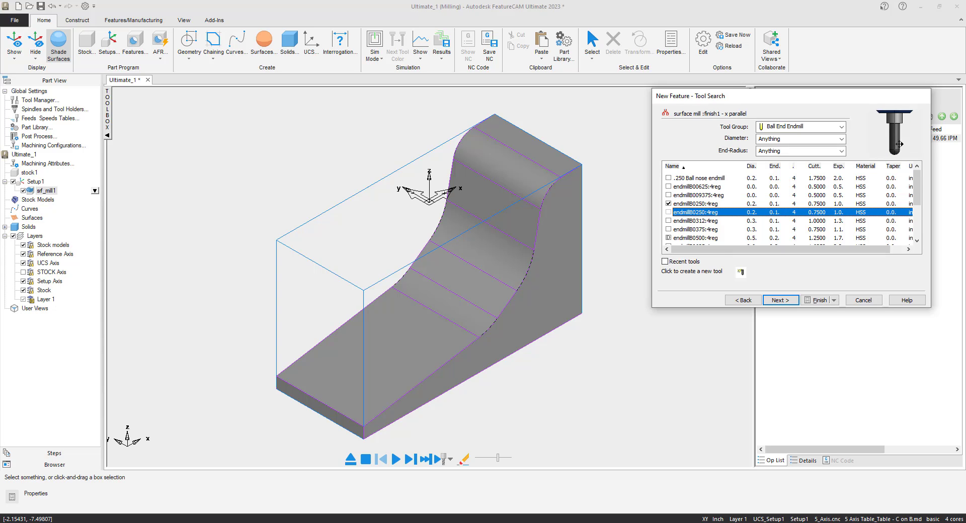
{"action": "left_click", "coordinate": [687, 205]}
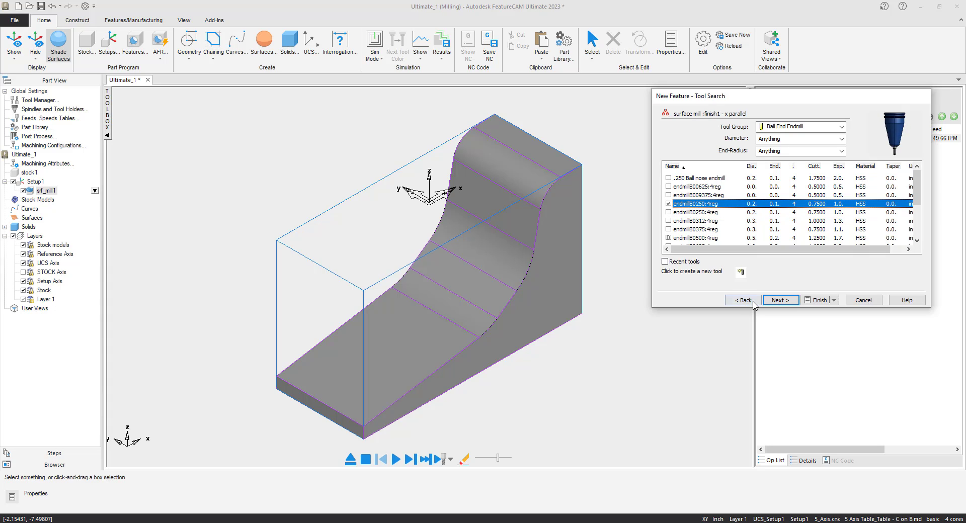
Finish the parallel finishing feature and close its properties with the default tolerances.
{"action": "left_click", "coordinate": [780, 300]}
{"action": "left_click", "coordinate": [817, 301]}
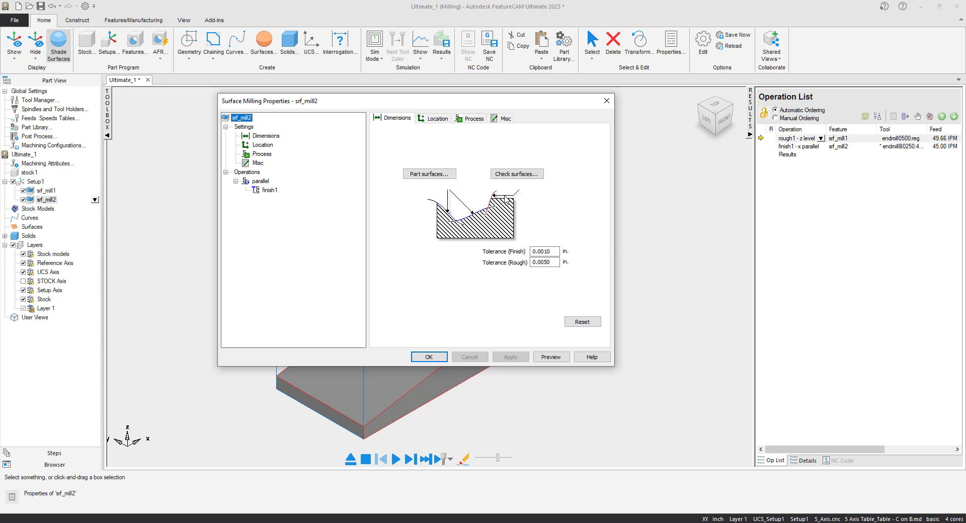
{"action": "left_click", "coordinate": [430, 357]}
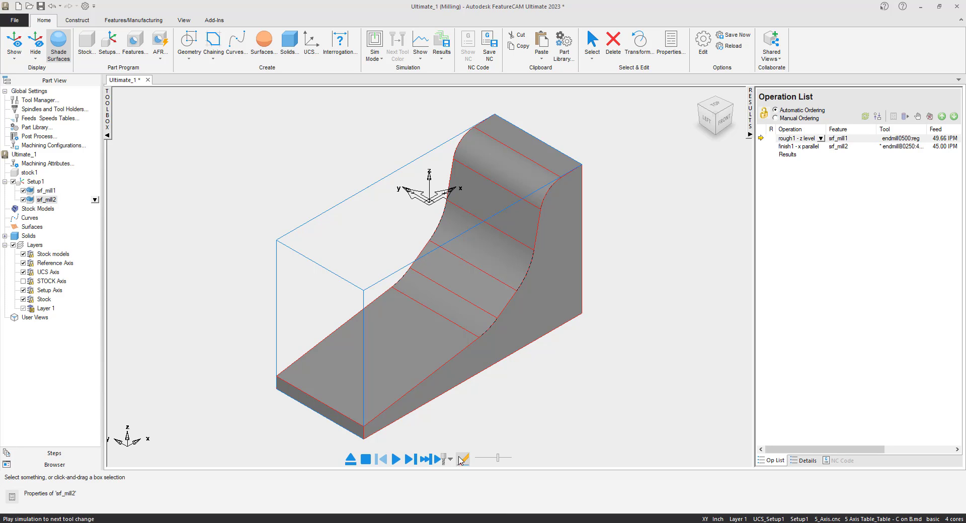
Run the centerline simulation of both operations, starting at a reduced speed and then speeding it up.
{"action": "left_click", "coordinate": [484, 458]}
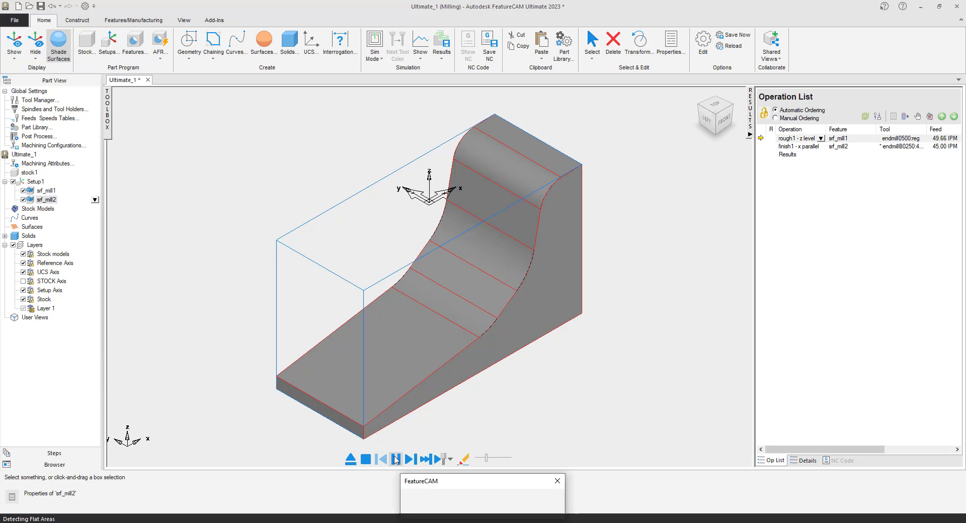
{"action": "left_click", "coordinate": [396, 459]}
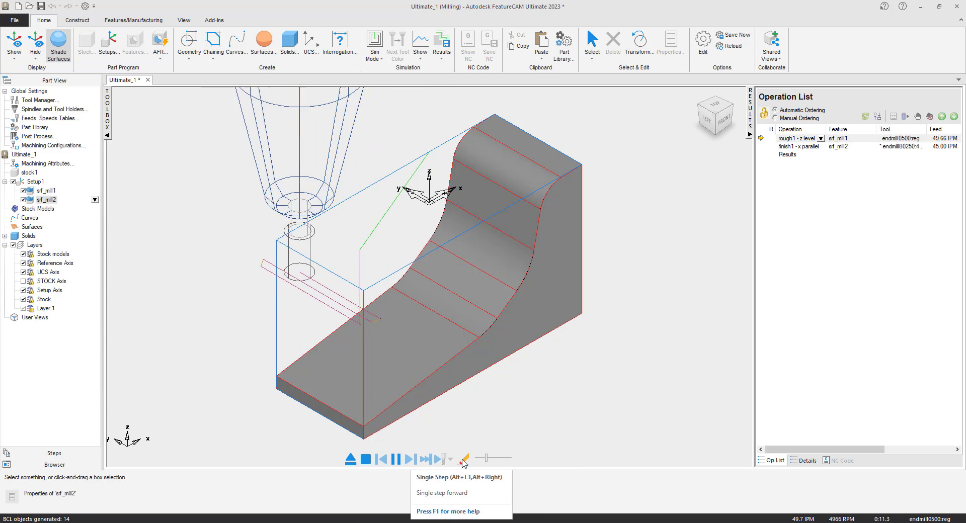
{"action": "left_click_drag", "start_coordinate": [487, 459], "coordinate": [498, 459]}
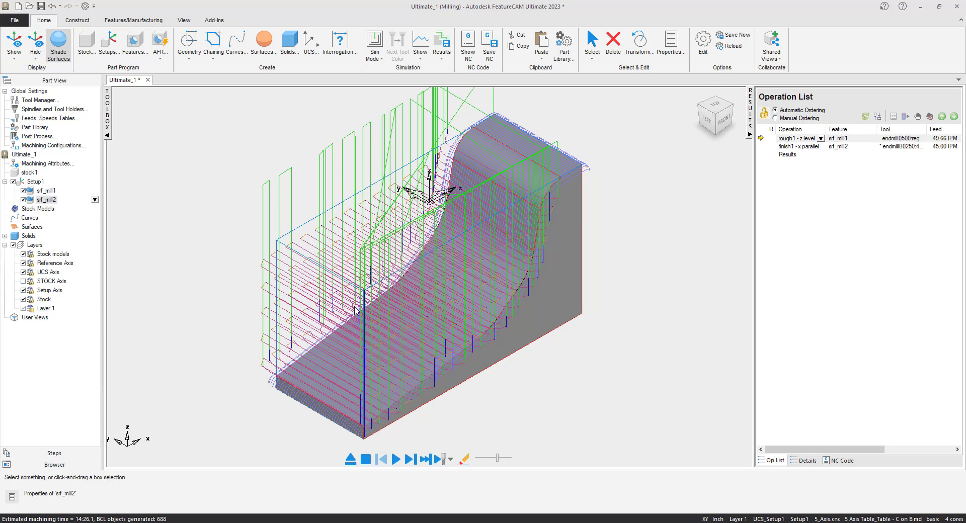
Switch the simulation mode to 3D and play both operations at a reduced speed.
{"action": "left_click", "coordinate": [375, 55]}
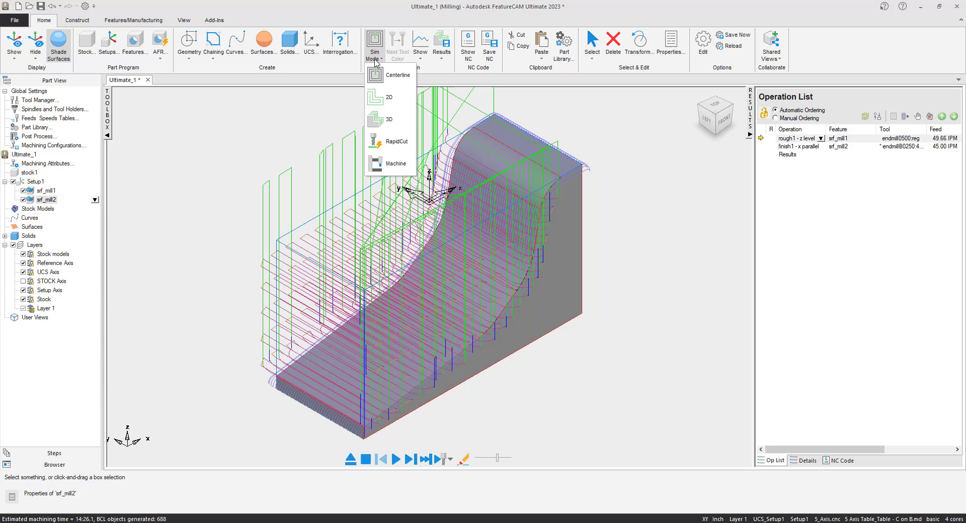
{"action": "left_click", "coordinate": [387, 121]}
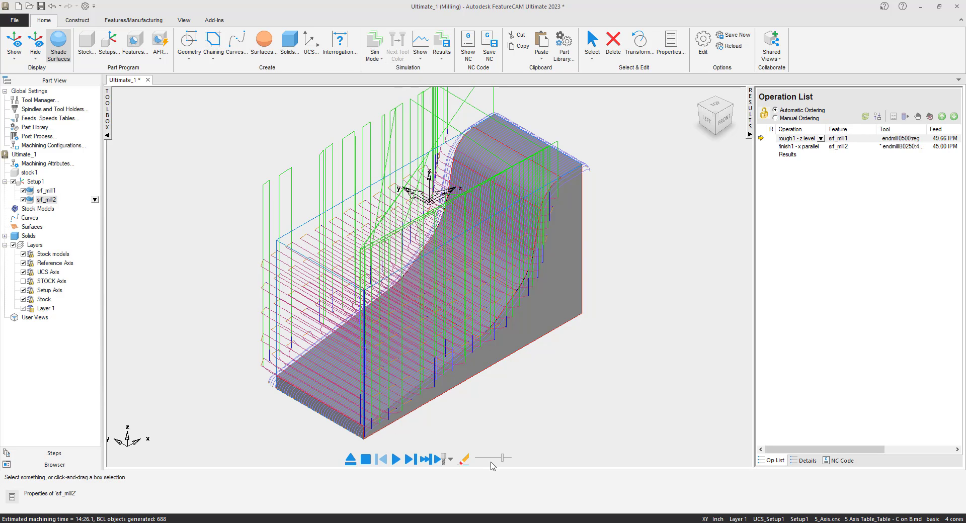
{"action": "left_click_drag", "start_coordinate": [502, 459], "coordinate": [485, 459]}
{"action": "left_click", "coordinate": [395, 460]}
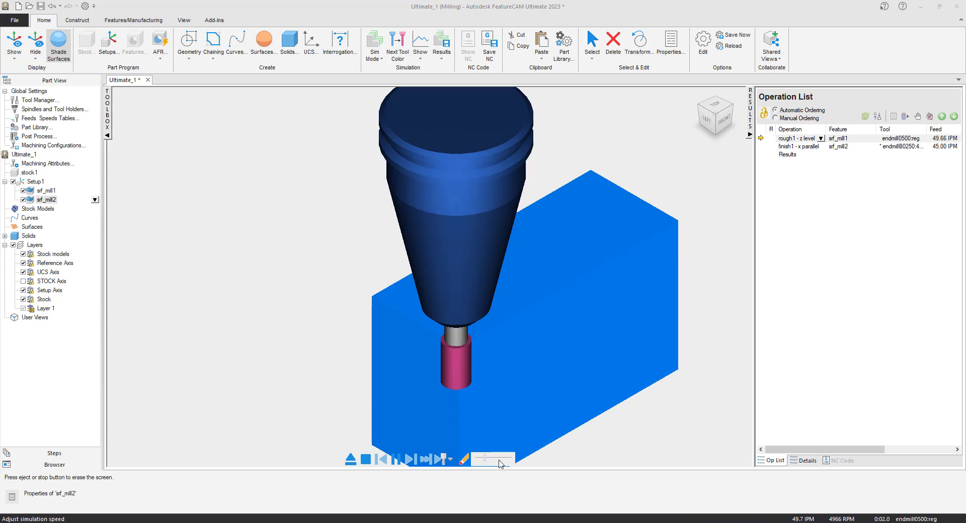
Examine the 3D simulation up close, speeding through roughing, slowing down for the parallel finishing passes, and pausing there.
{"action": "scroll", "coordinate": [492, 364], "scroll_direction": "down", "scroll_amount": 4}
{"action": "middle_click_drag", "start_coordinate": [494, 432], "coordinate": [474, 424]}
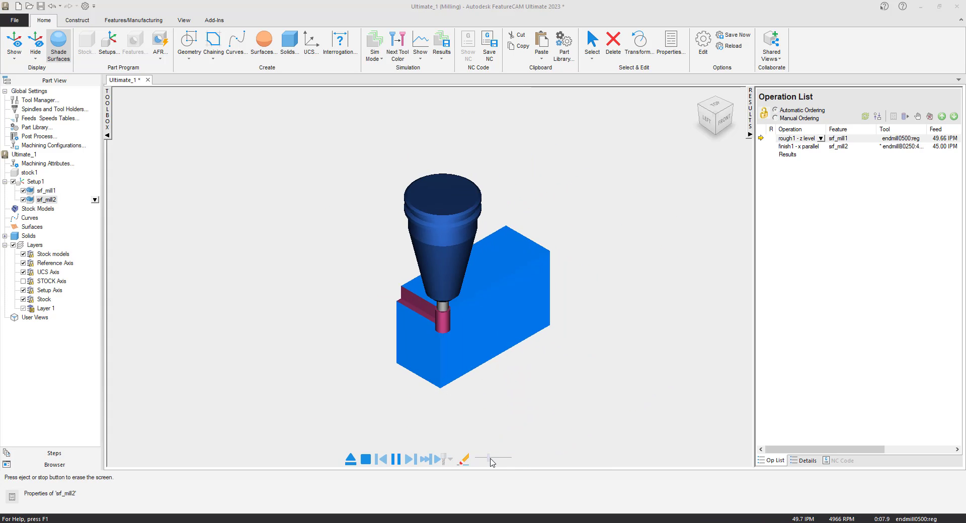
{"action": "left_click_drag", "start_coordinate": [490, 459], "coordinate": [496, 458]}
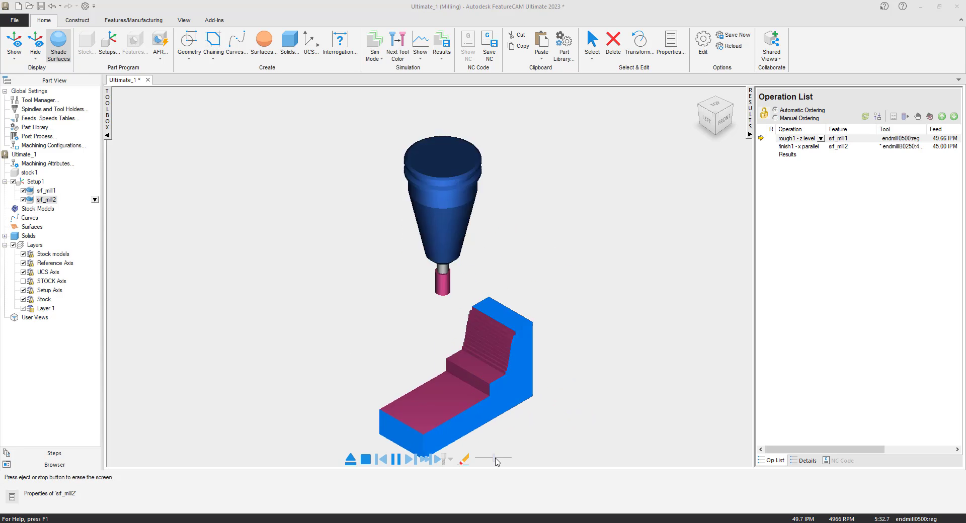
{"action": "left_click_drag", "start_coordinate": [495, 458], "coordinate": [488, 459]}
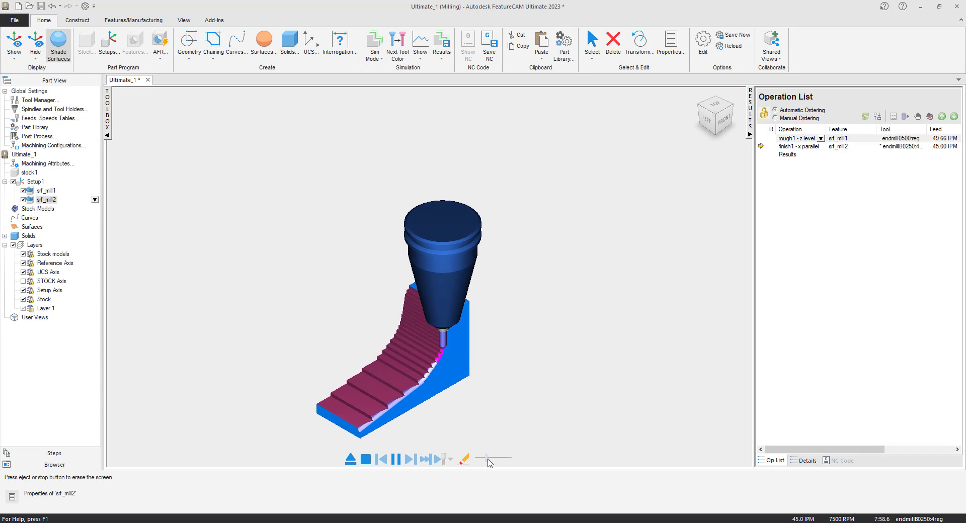
{"action": "middle_click_drag", "start_coordinate": [488, 459], "coordinate": [459, 363]}
{"action": "scroll", "coordinate": [460, 359], "scroll_direction": "up", "scroll_amount": 2}
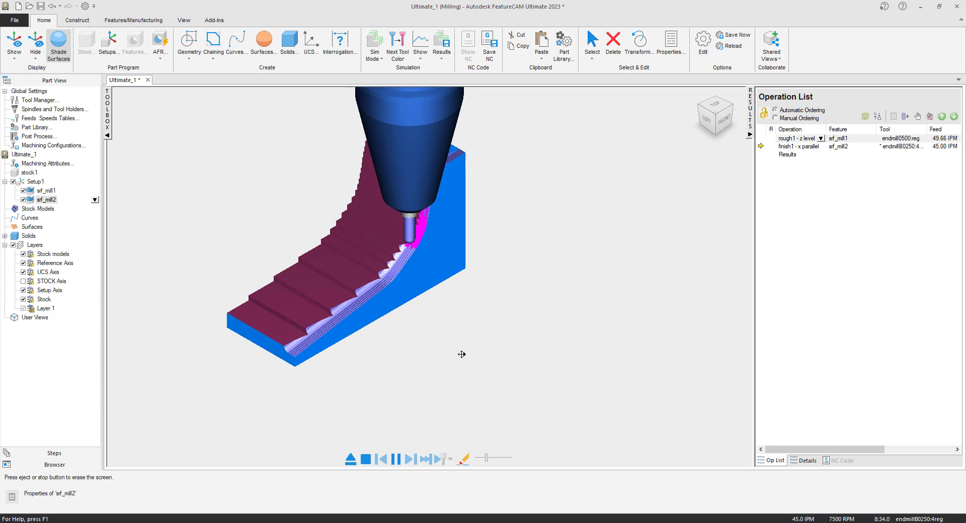
{"action": "scroll", "coordinate": [557, 208], "scroll_direction": "up", "scroll_amount": 3}
{"action": "scroll", "coordinate": [561, 222], "scroll_direction": "down", "scroll_amount": 3}
{"action": "left_click", "coordinate": [402, 460]}
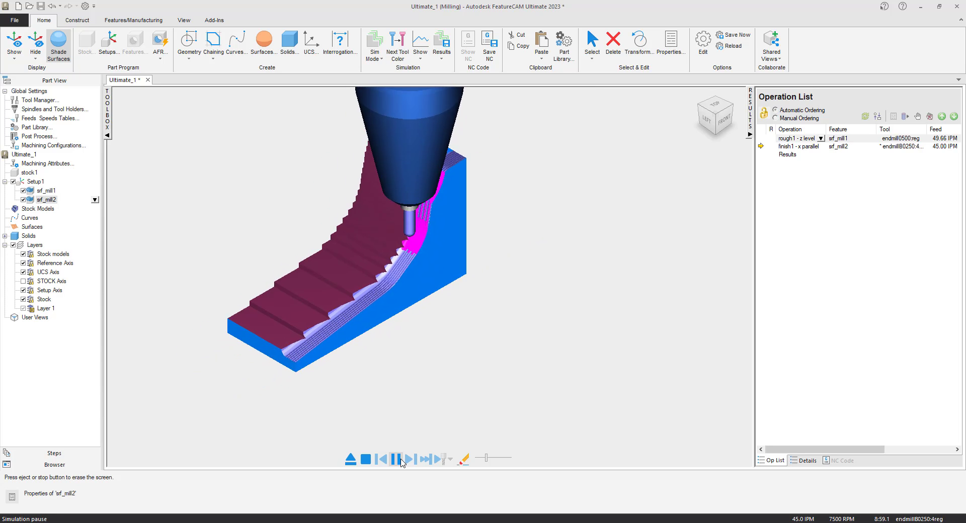
Pause the finishing pass, examine the tool holder's clearance to the steep wall from the front, and clear the simulation.
{"action": "left_click", "coordinate": [402, 460]}
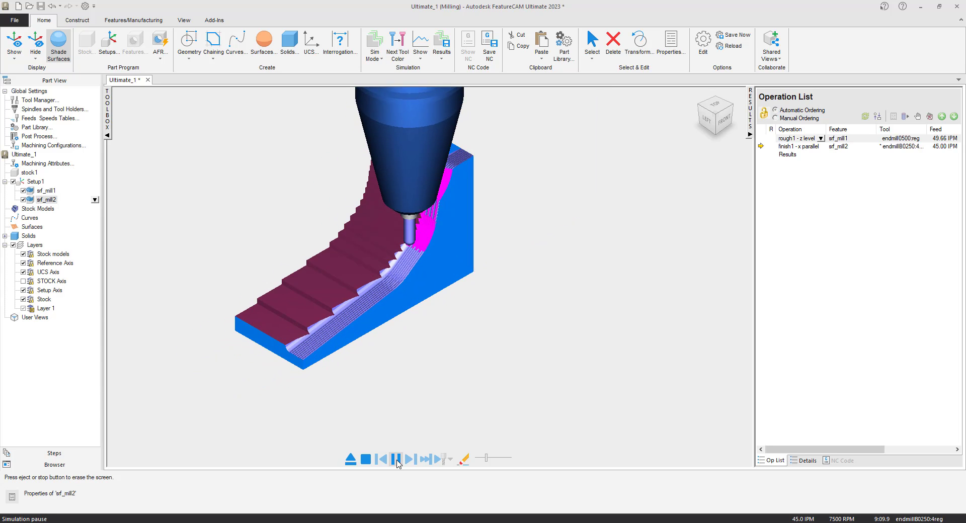
{"action": "left_click", "coordinate": [725, 123]}
{"action": "middle_click", "coordinate": [269, 266]}
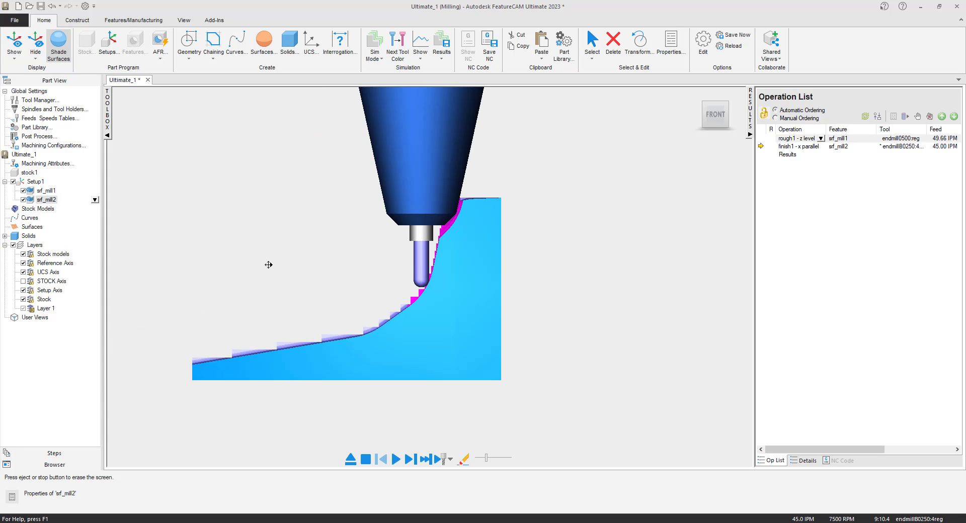
{"action": "scroll", "coordinate": [272, 265], "scroll_direction": "up", "scroll_amount": 4}
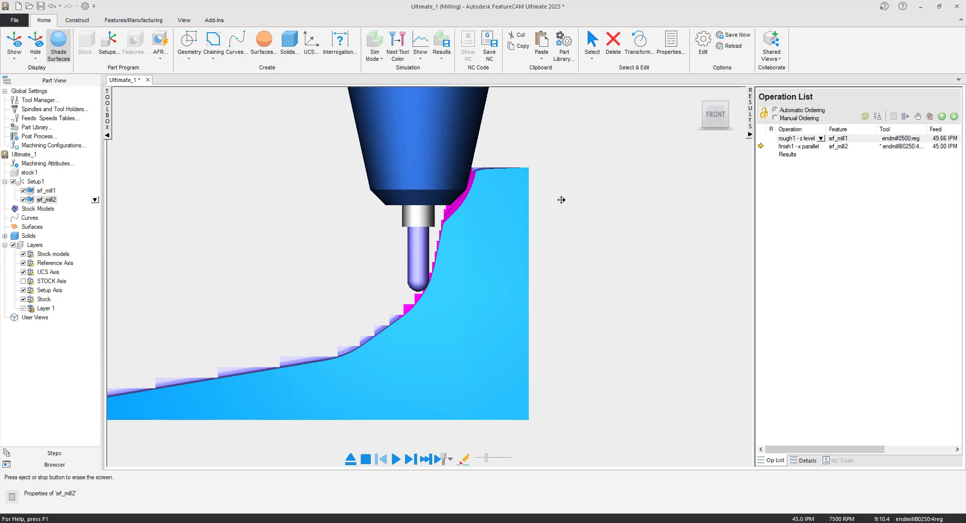
{"action": "right_click", "coordinate": [598, 175]}
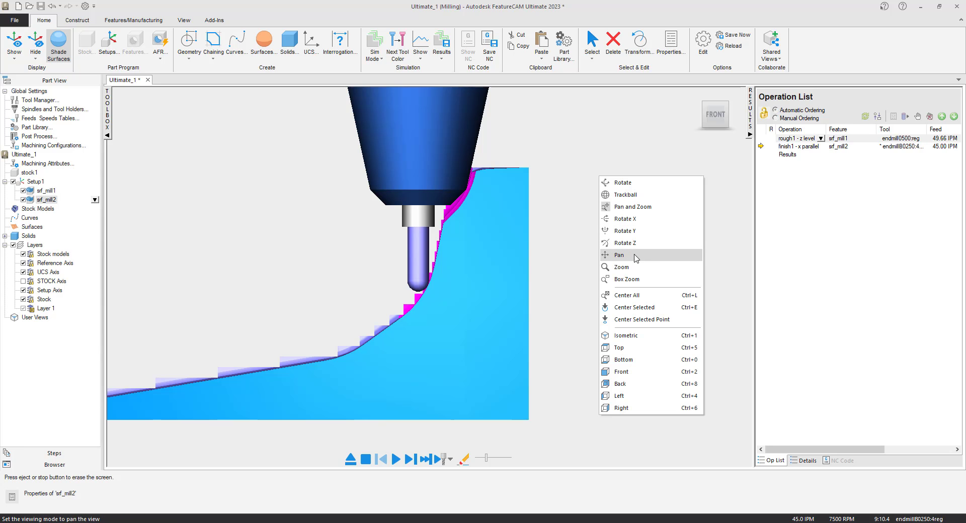
{"action": "left_click", "coordinate": [619, 255]}
{"action": "left_click_drag", "start_coordinate": [448, 281], "coordinate": [473, 280]}
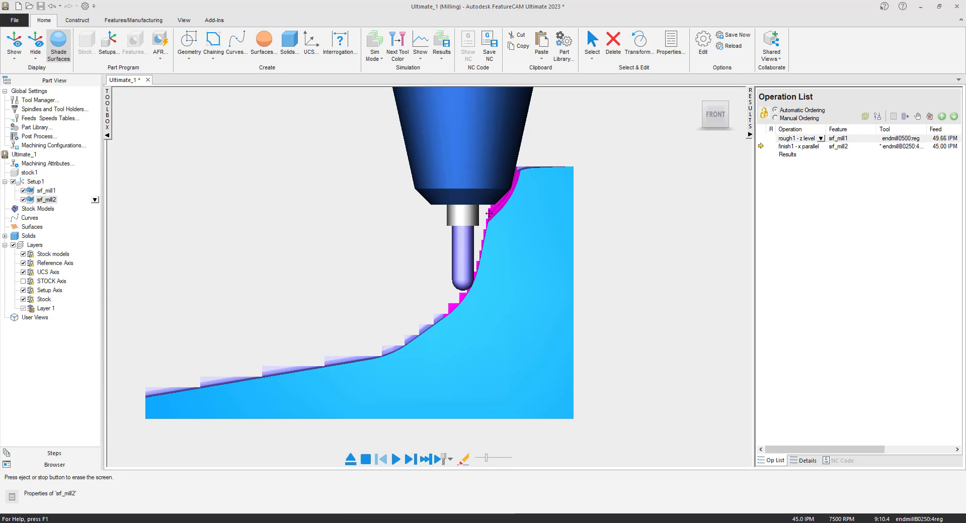
{"action": "left_click", "coordinate": [354, 462]}
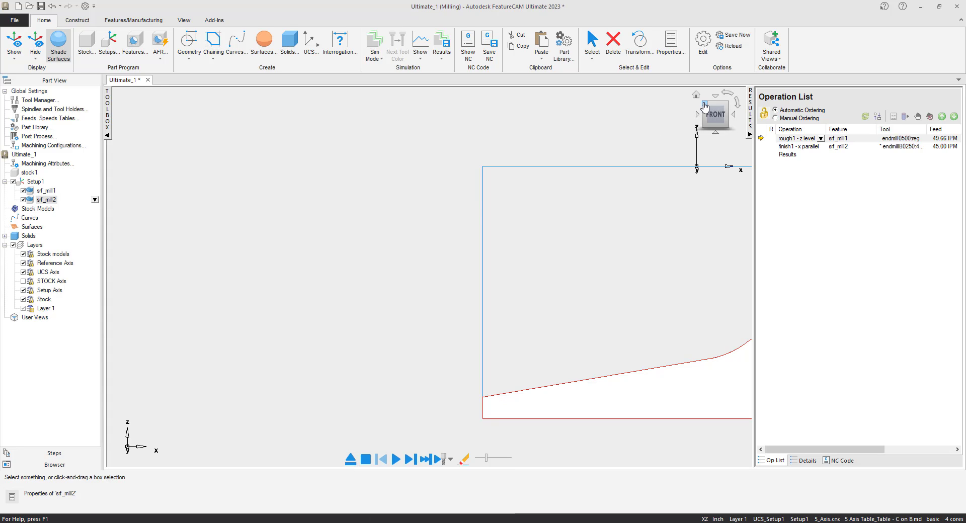
{"action": "left_click", "coordinate": [716, 117]}
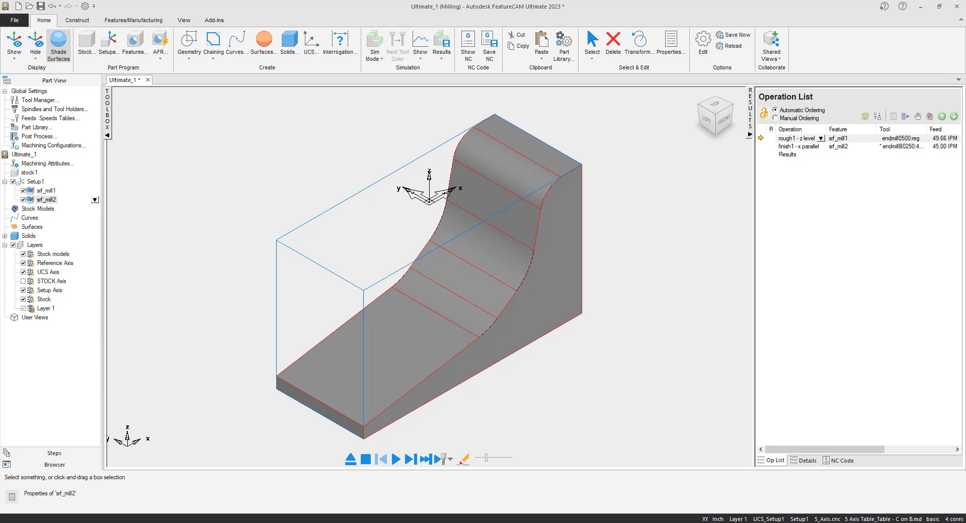
Give the parallel operation of srf_mill2 a fixed 5-axis tool axis of (-0.5,0,1).
{"action": "right_click", "coordinate": [44, 203]}
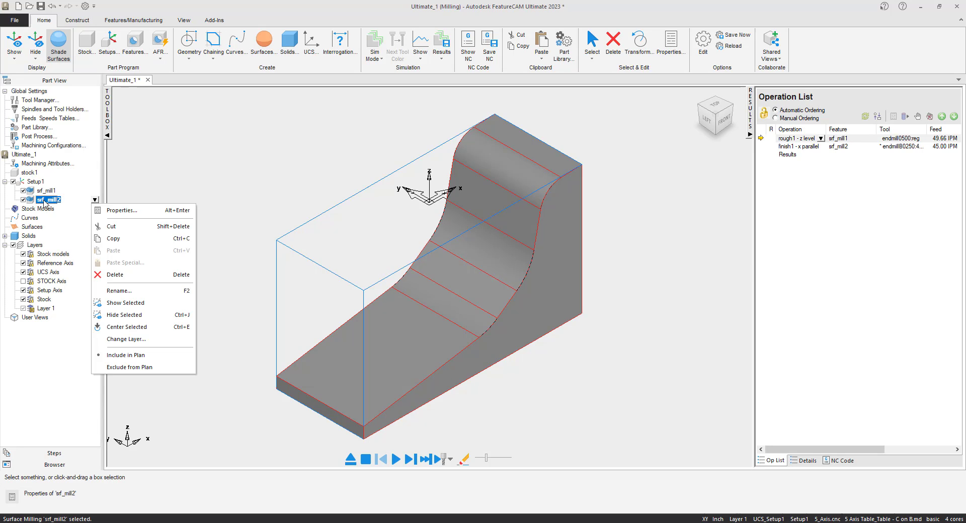
{"action": "left_click", "coordinate": [125, 212]}
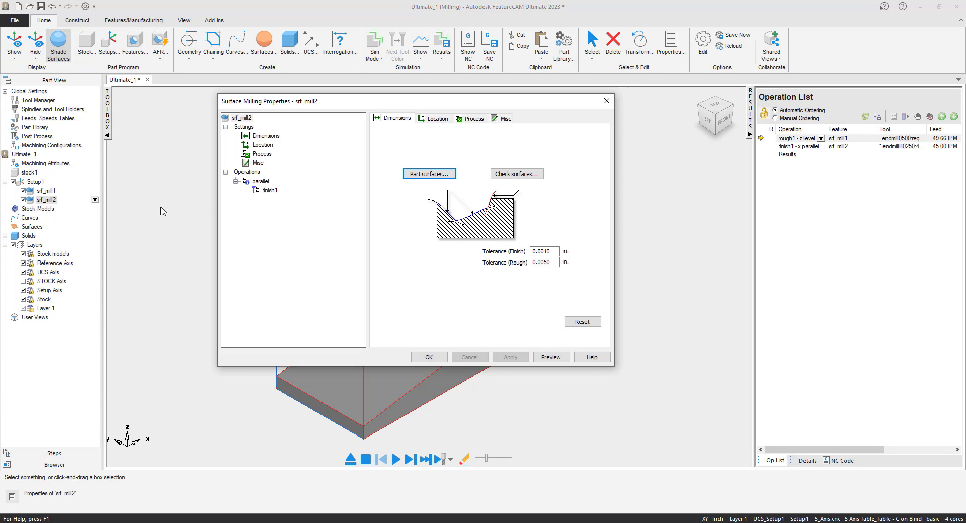
{"action": "left_click", "coordinate": [266, 185]}
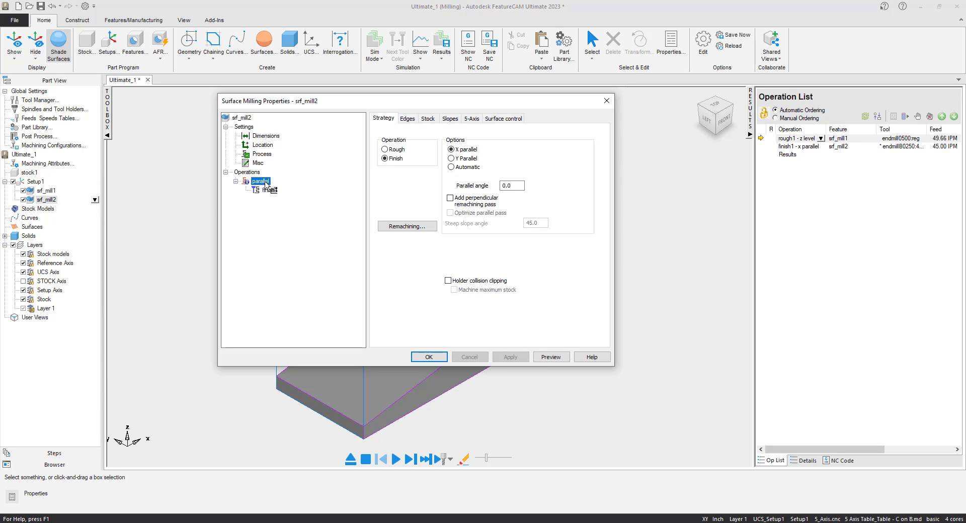
{"action": "left_click", "coordinate": [473, 119]}
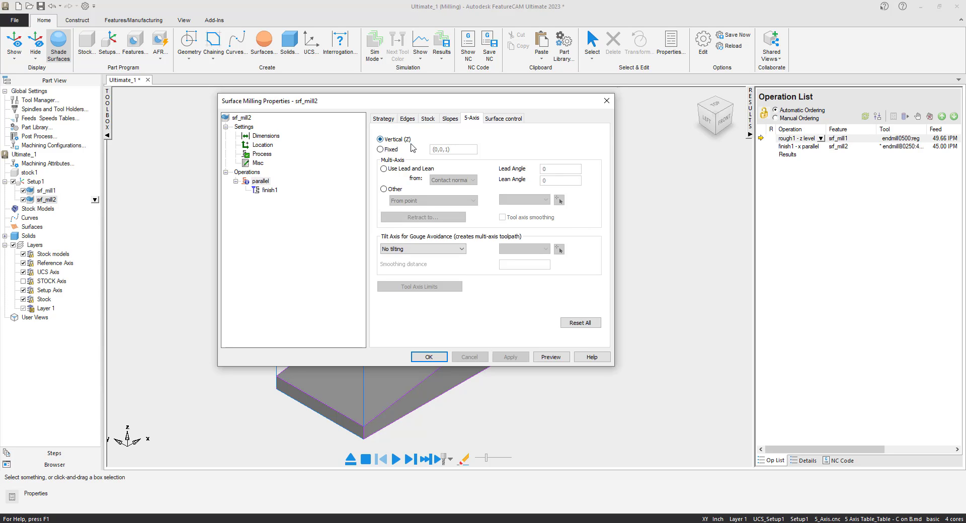
{"action": "left_click", "coordinate": [380, 150]}
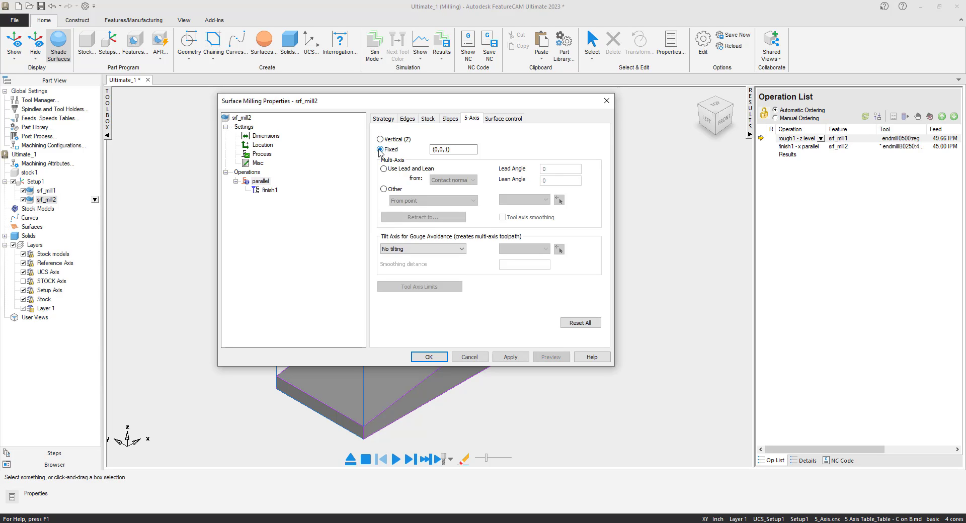
{"action": "left_click", "coordinate": [437, 151]}
{"action": "type", "text": ".5"}
{"action": "left_click", "coordinate": [509, 356]}
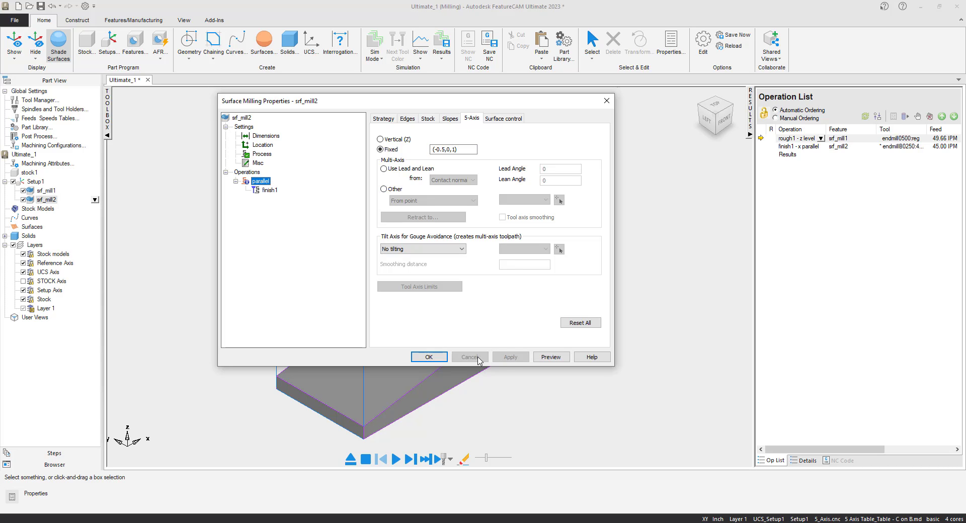
{"action": "left_click", "coordinate": [429, 357]}
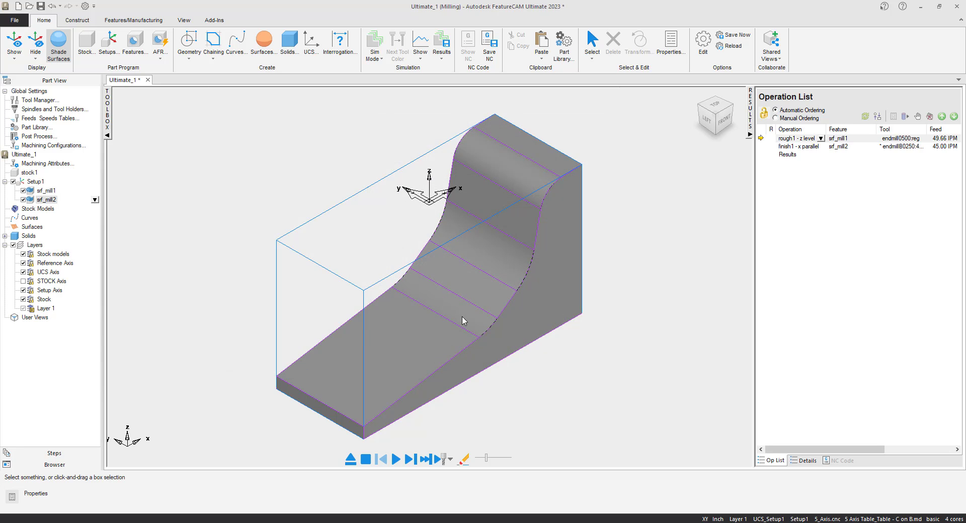
Play the 3D simulation of both operations at a slightly higher speed.
{"action": "scroll", "coordinate": [464, 312], "scroll_direction": "up", "scroll_amount": 2}
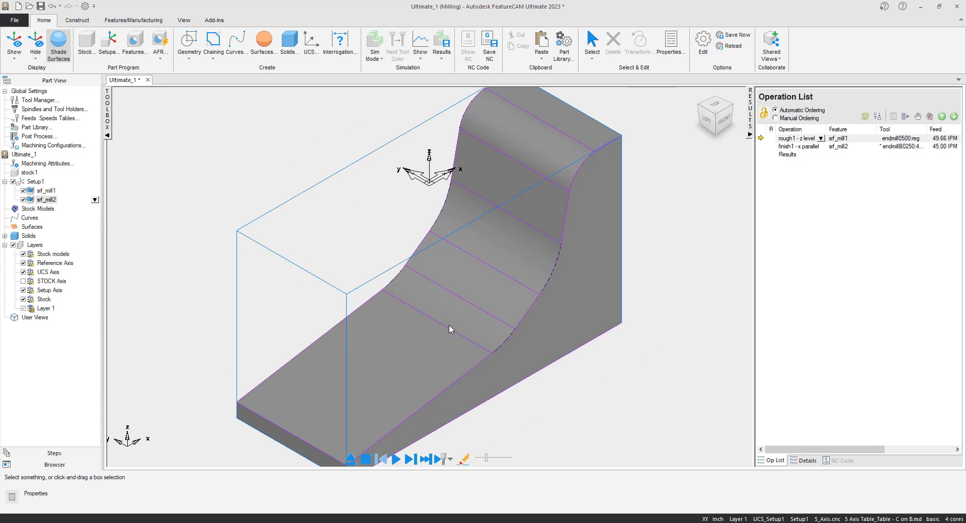
{"action": "scroll", "coordinate": [450, 329], "scroll_direction": "down", "scroll_amount": 3}
{"action": "left_click", "coordinate": [396, 459]}
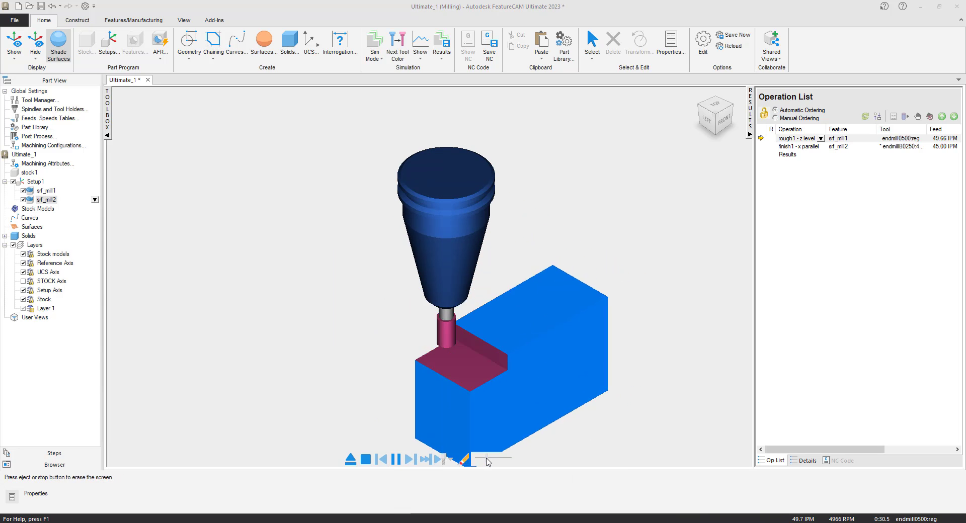
{"action": "left_click_drag", "start_coordinate": [486, 458], "coordinate": [492, 460]}
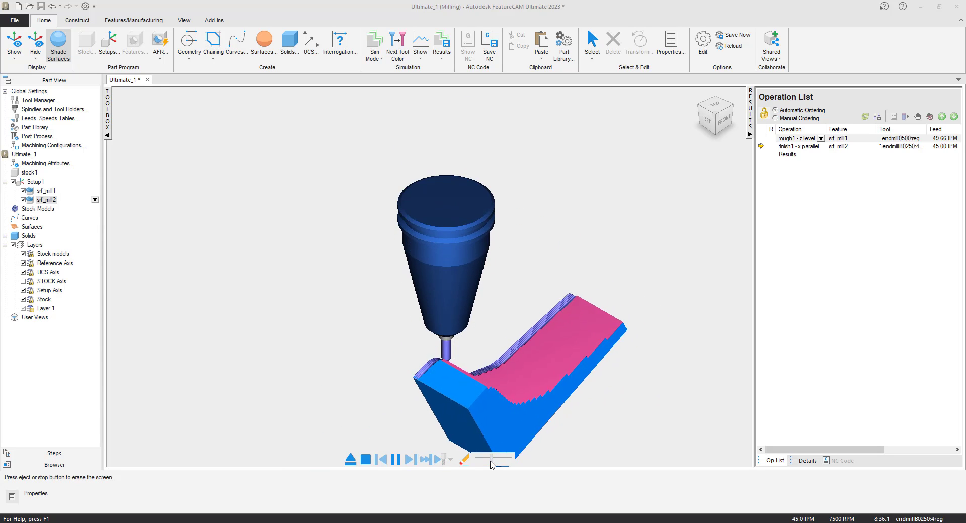
Examine the tilted parallel finishing passes from the back of the part, then speed the simulation through to its end.
{"action": "middle_click_drag", "start_coordinate": [459, 325], "coordinate": [442, 259]}
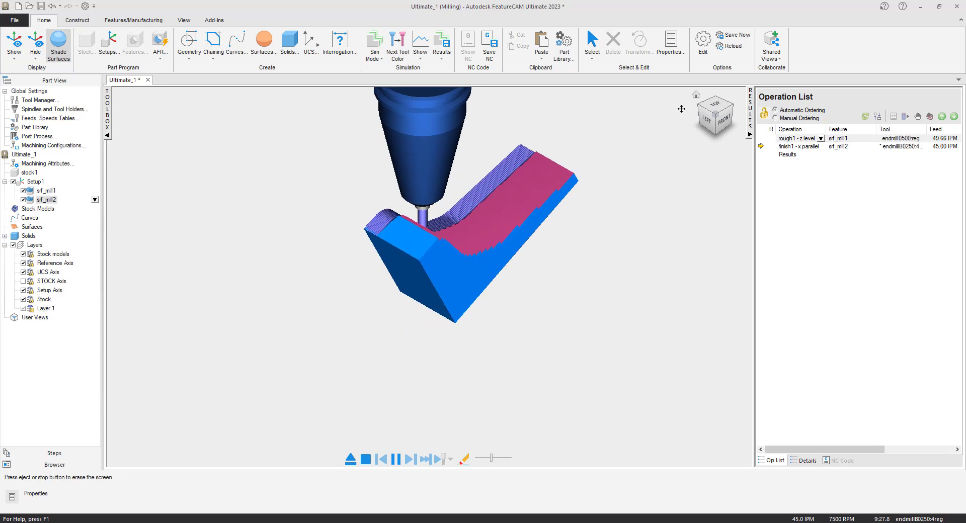
{"action": "left_click", "coordinate": [699, 109]}
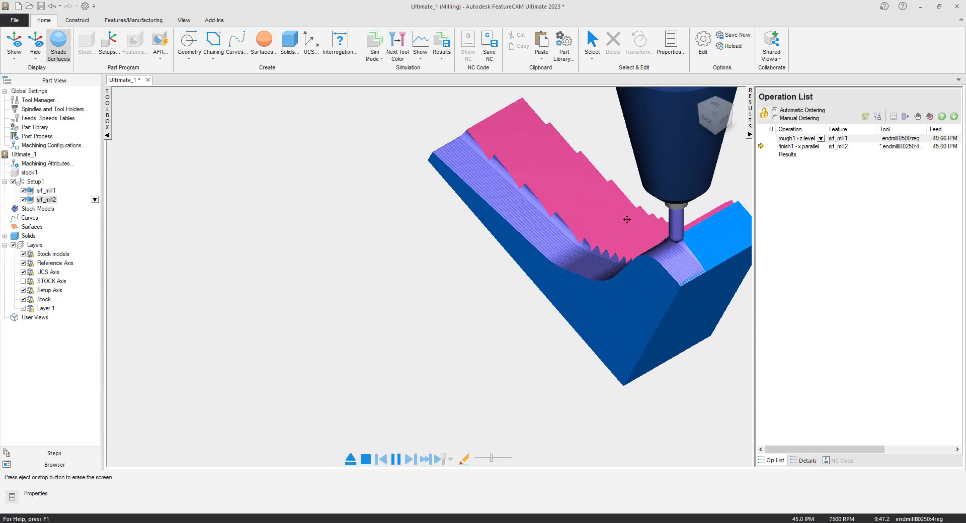
{"action": "middle_click_drag", "start_coordinate": [627, 217], "coordinate": [550, 303]}
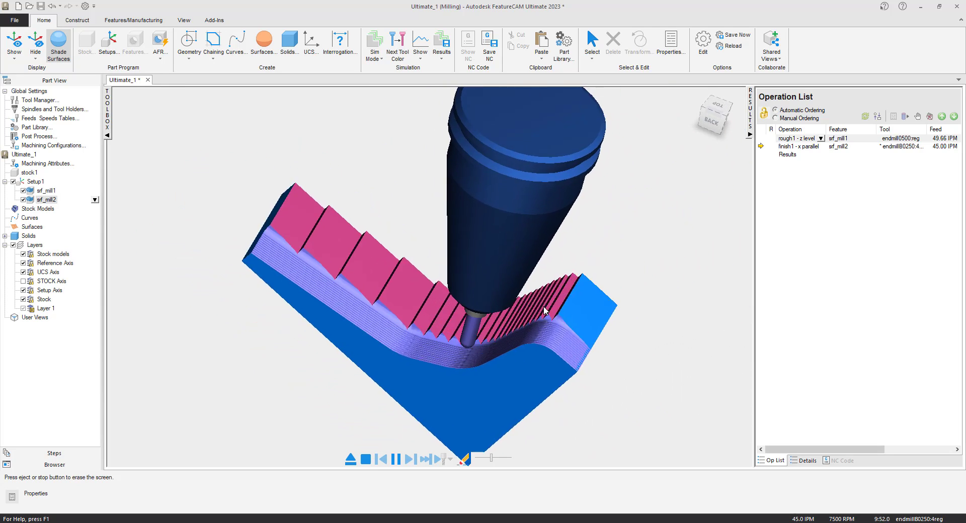
{"action": "scroll", "coordinate": [491, 331], "scroll_direction": "down", "scroll_amount": 4}
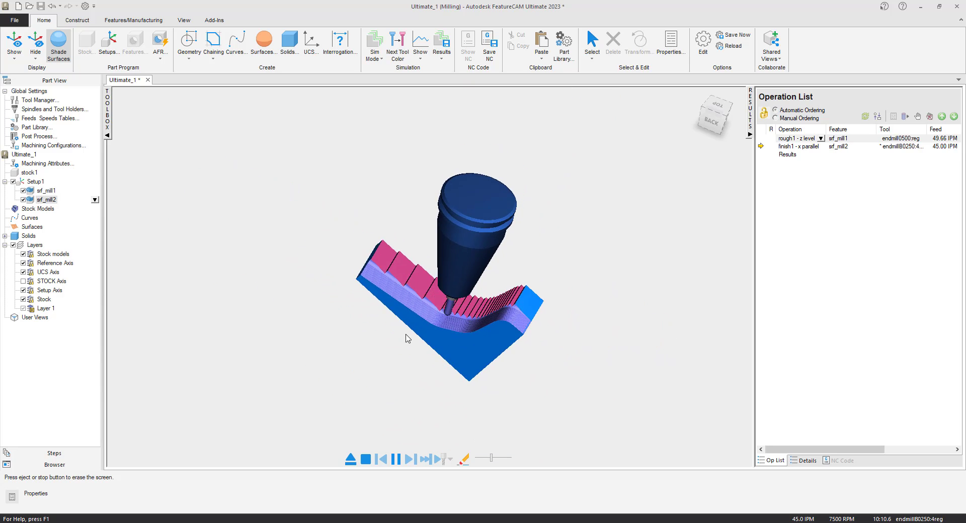
{"action": "middle_click_drag", "start_coordinate": [449, 336], "coordinate": [455, 302]}
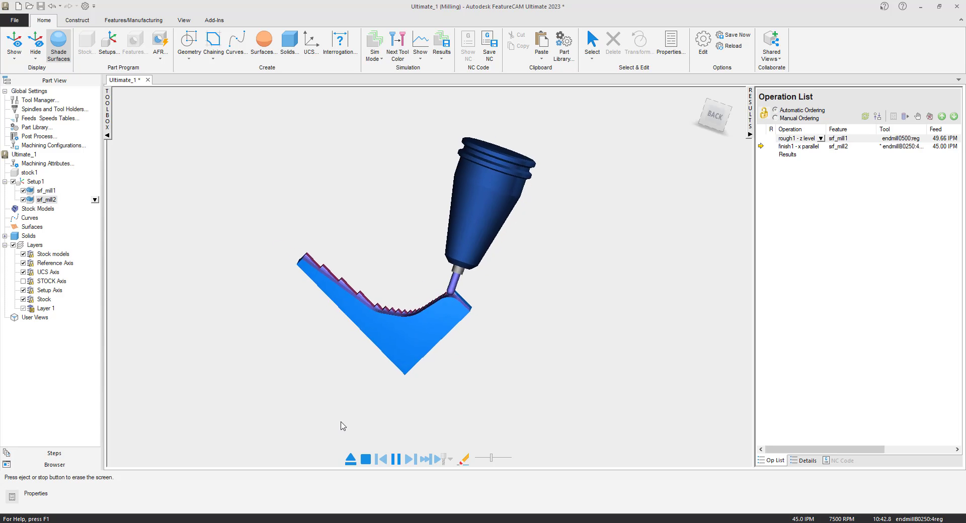
{"action": "left_click_drag", "start_coordinate": [492, 459], "coordinate": [498, 458]}
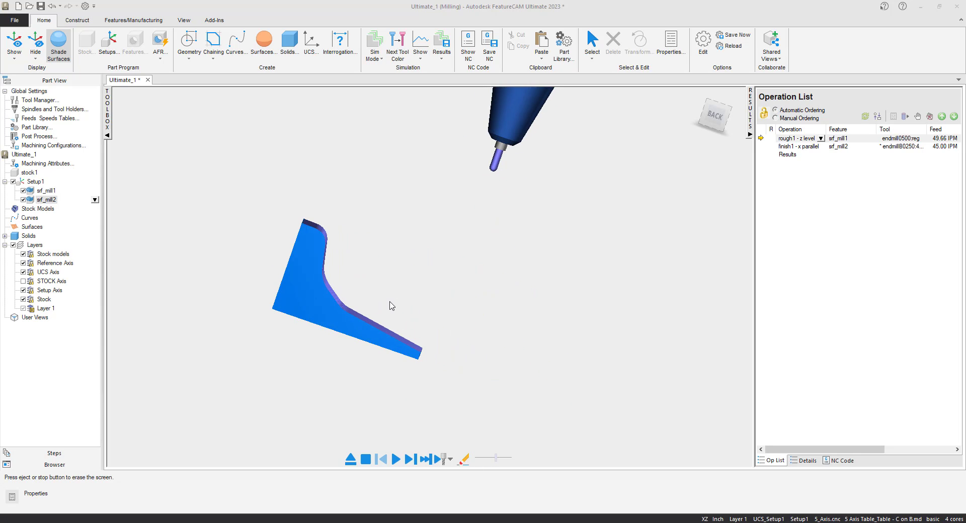
Inspect the finished surface from several angles including isometric, and clear the simulation.
{"action": "middle_click_drag", "start_coordinate": [390, 306], "coordinate": [334, 291]}
{"action": "middle_click_drag", "start_coordinate": [243, 293], "coordinate": [222, 295]}
{"action": "left_click", "coordinate": [722, 112]}
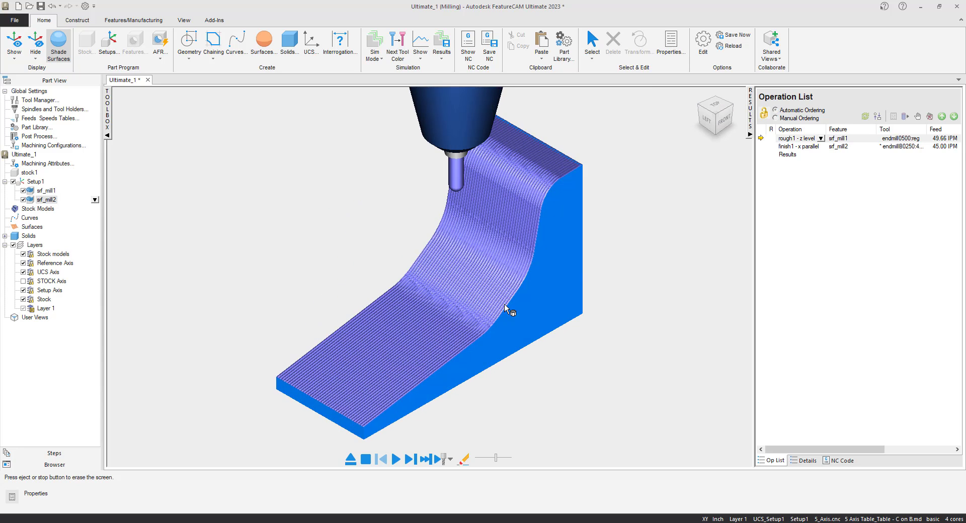
{"action": "scroll", "coordinate": [504, 303], "scroll_direction": "up", "scroll_amount": 2}
{"action": "scroll", "coordinate": [583, 158], "scroll_direction": "down", "scroll_amount": 2}
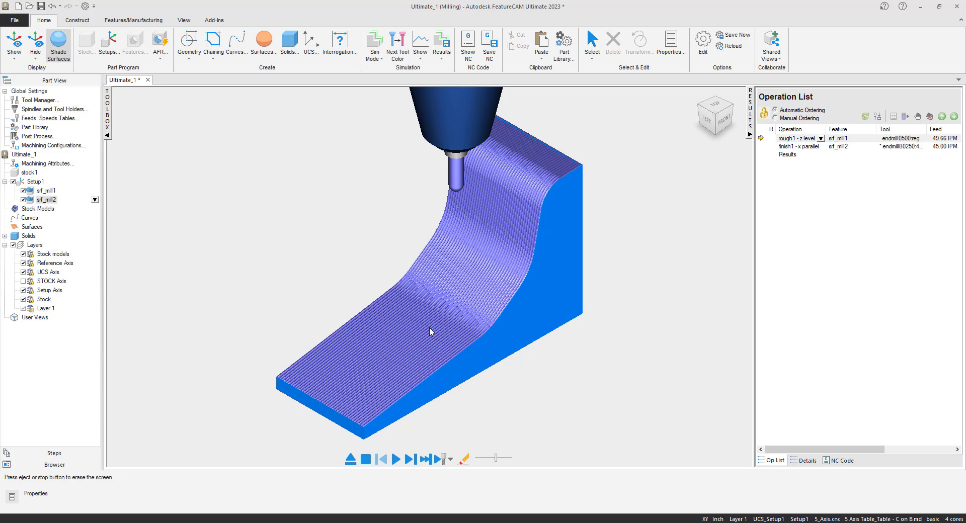
{"action": "left_click", "coordinate": [351, 460]}
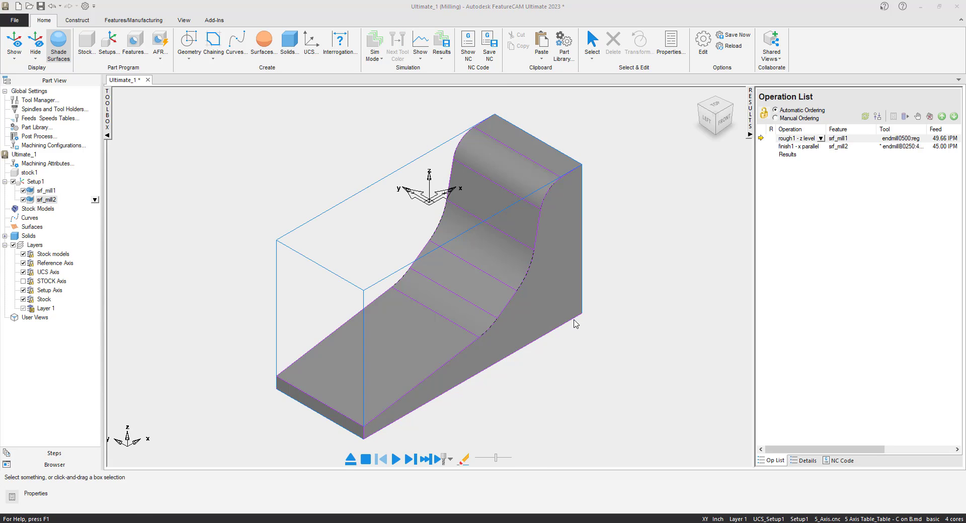
Set the srf_mill2 parallel operation to multi-axis lead and lean from the contact normal, with lead and lean angles of 0.
{"action": "left_click", "coordinate": [49, 200]}
{"action": "right_click", "coordinate": [51, 201]}
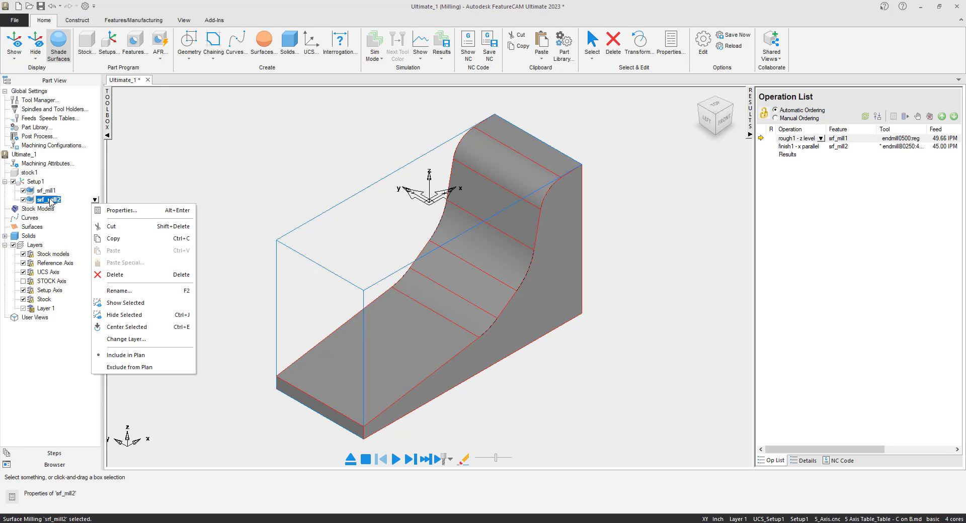
{"action": "key", "text": "Escape"}
{"action": "double_click", "coordinate": [50, 201]}
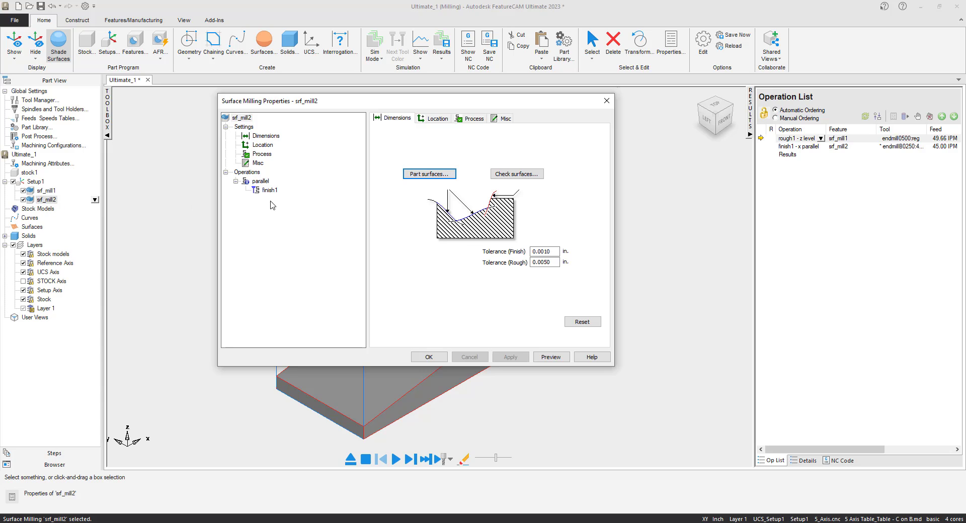
{"action": "left_click", "coordinate": [265, 182]}
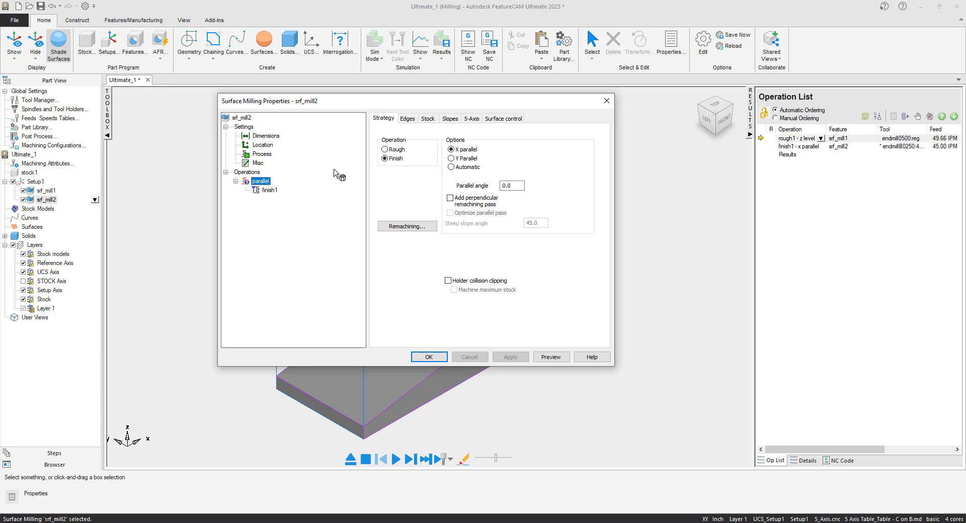
{"action": "left_click", "coordinate": [473, 119]}
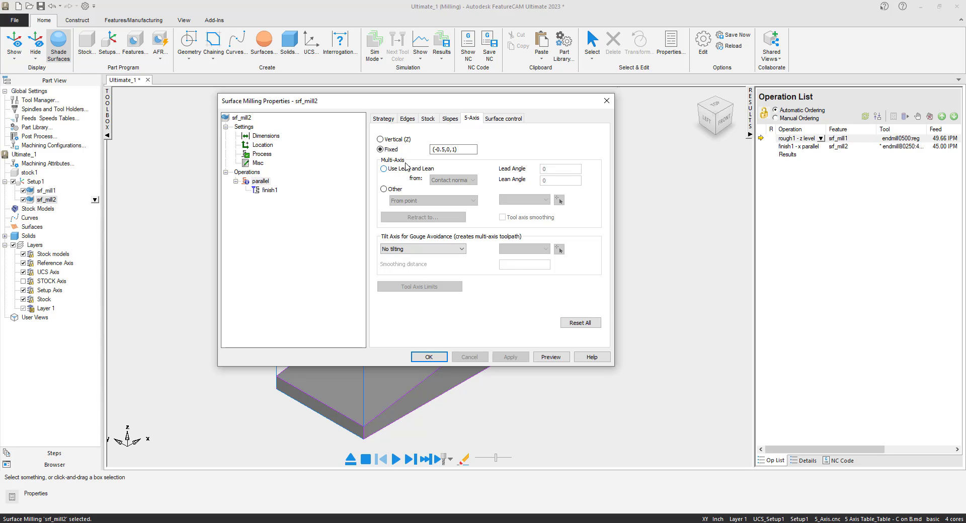
{"action": "left_click", "coordinate": [385, 171]}
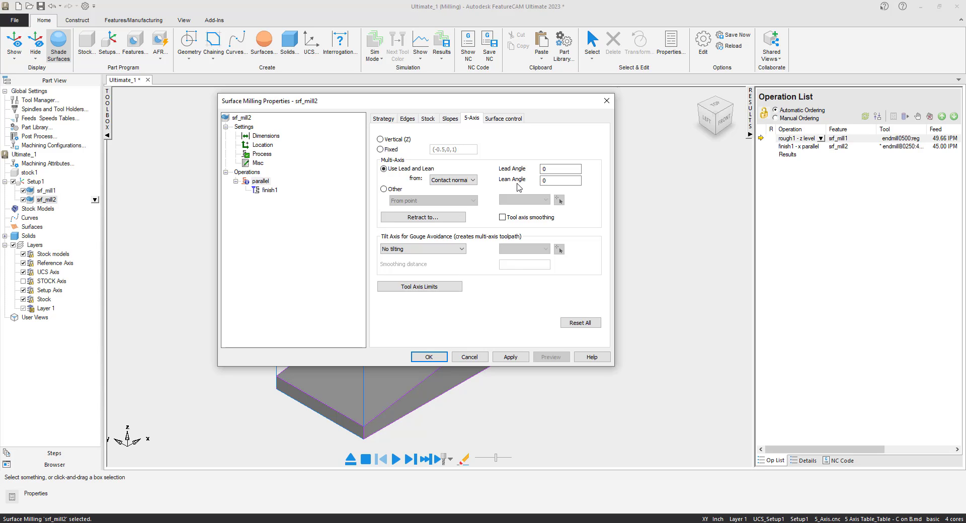
{"action": "left_click", "coordinate": [510, 357]}
{"action": "left_click", "coordinate": [437, 358]}
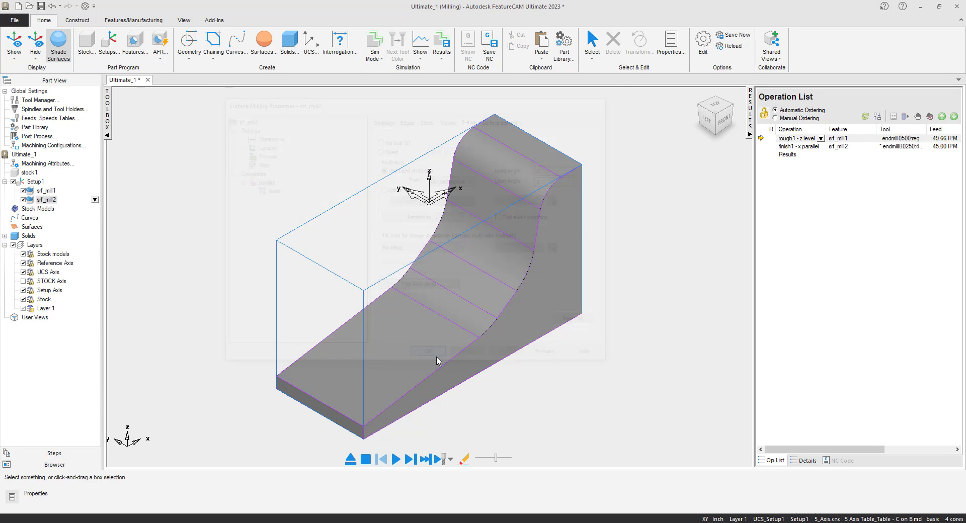
Simulate both operations in 3D, slowing down for the multi-axis finishing passes and speeding up to the end.
{"action": "left_click", "coordinate": [396, 458]}
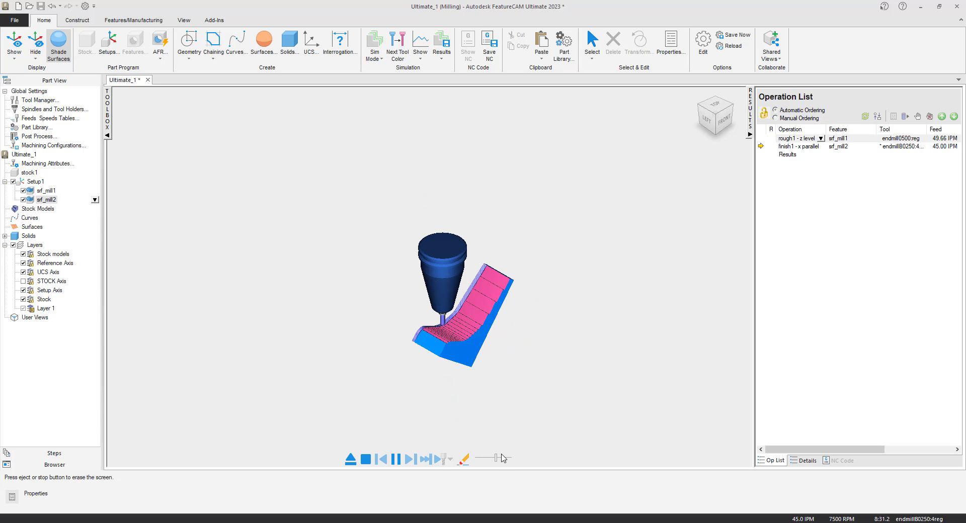
{"action": "left_click_drag", "start_coordinate": [494, 458], "coordinate": [478, 458]}
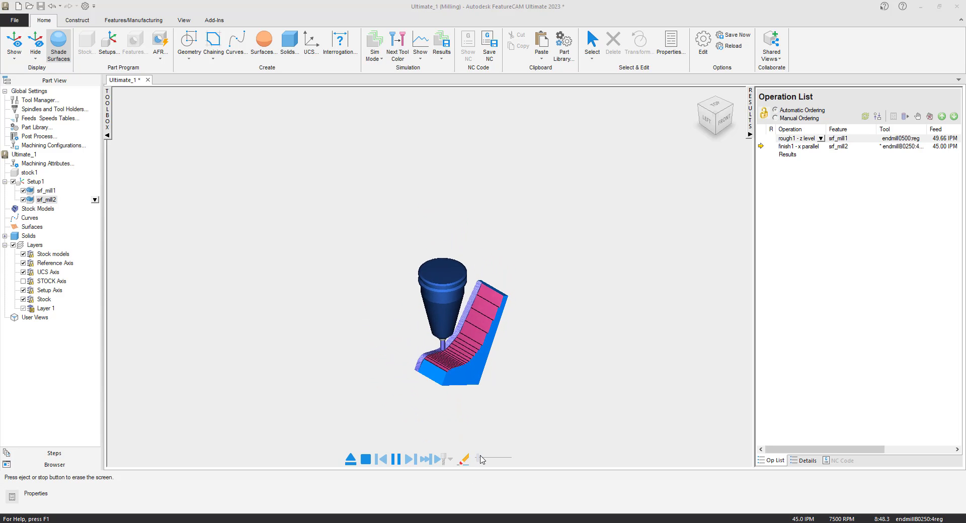
{"action": "left_click_drag", "start_coordinate": [478, 459], "coordinate": [502, 460]}
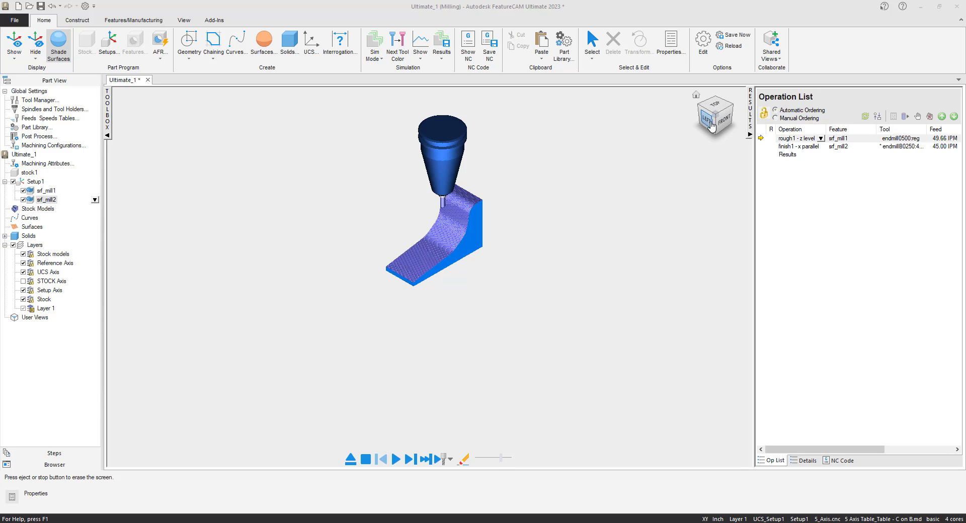
Inspect the contact-normal finished surface close up and as a whole, and clear the simulation.
{"action": "scroll", "coordinate": [596, 247], "scroll_direction": "up", "scroll_amount": 3}
{"action": "scroll", "coordinate": [595, 247], "scroll_direction": "up", "scroll_amount": 2}
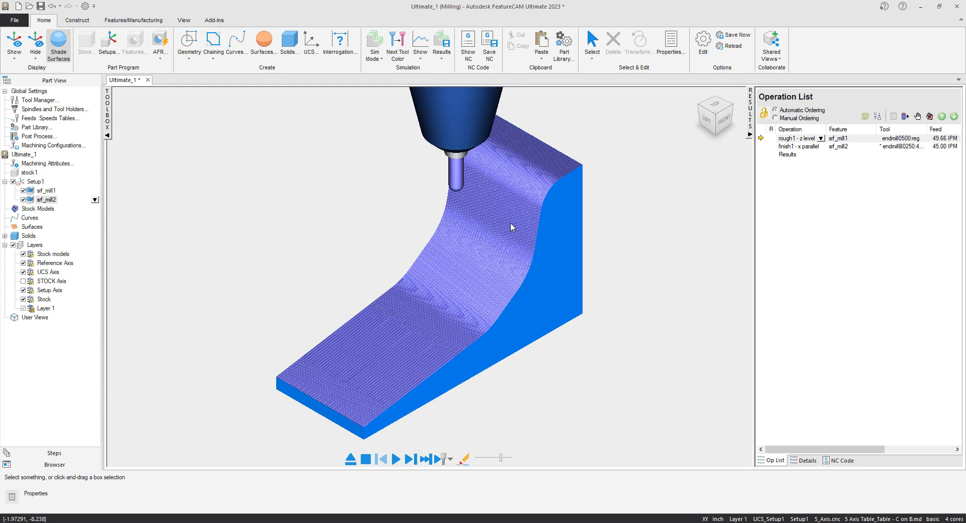
{"action": "scroll", "coordinate": [497, 247], "scroll_direction": "down", "scroll_amount": 2}
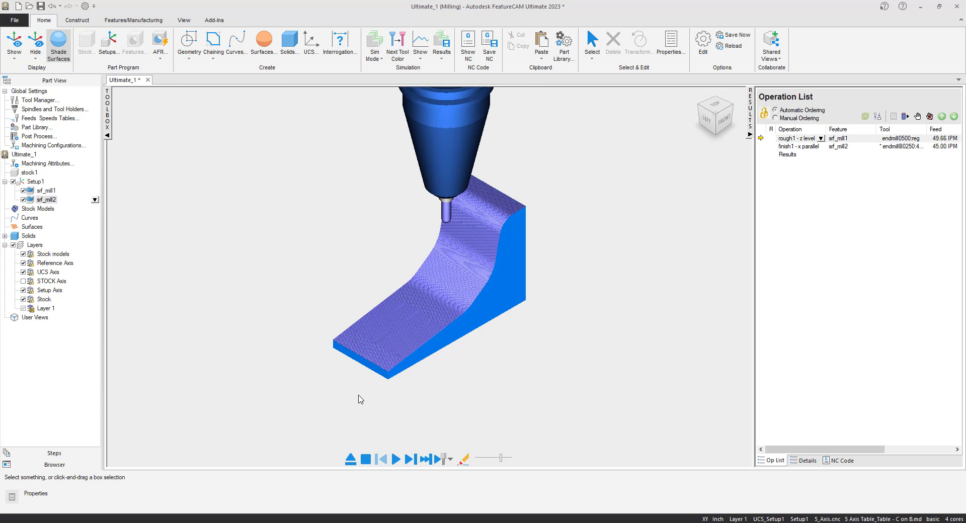
{"action": "left_click", "coordinate": [350, 461]}
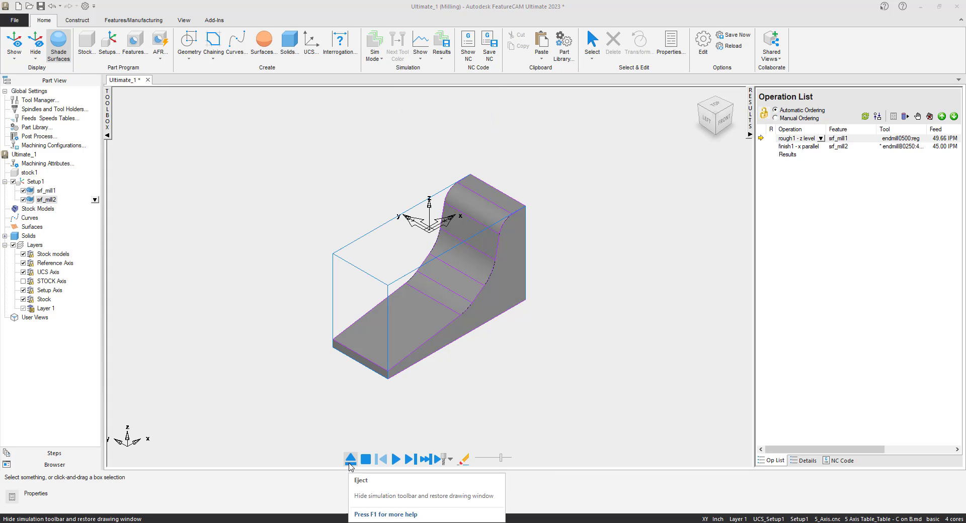
Set the srf_mill2 parallel operation to a vertical tool axis with Lead tilting for gouge avoidance.
{"action": "double_click", "coordinate": [47, 200]}
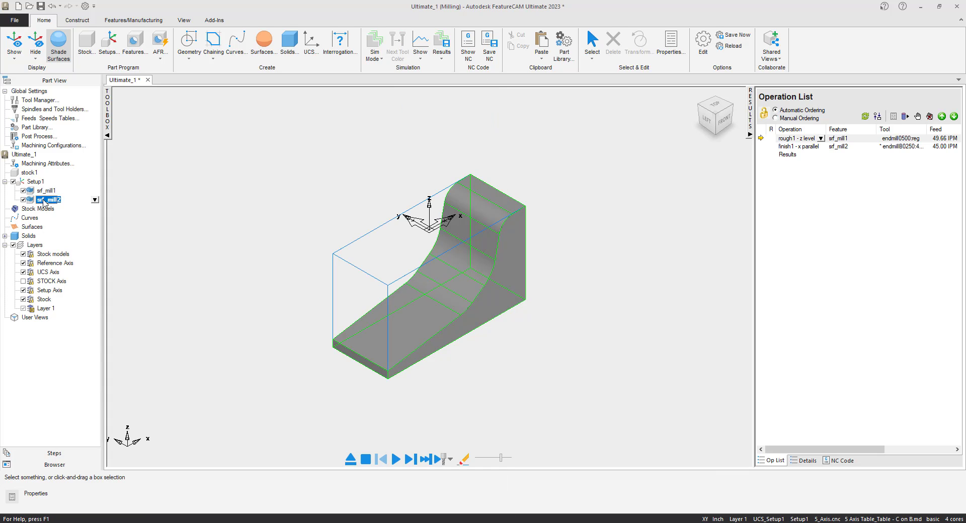
{"action": "left_click", "coordinate": [256, 182]}
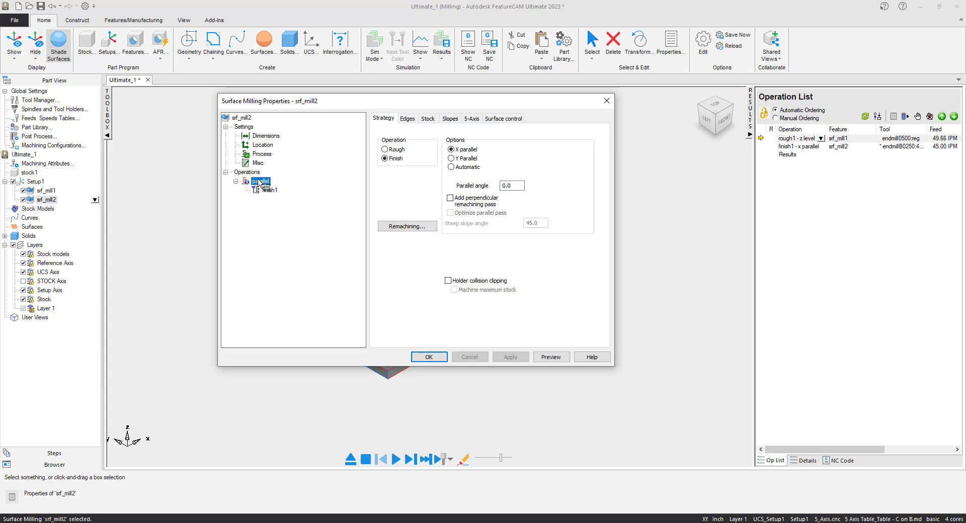
{"action": "left_click", "coordinate": [476, 121]}
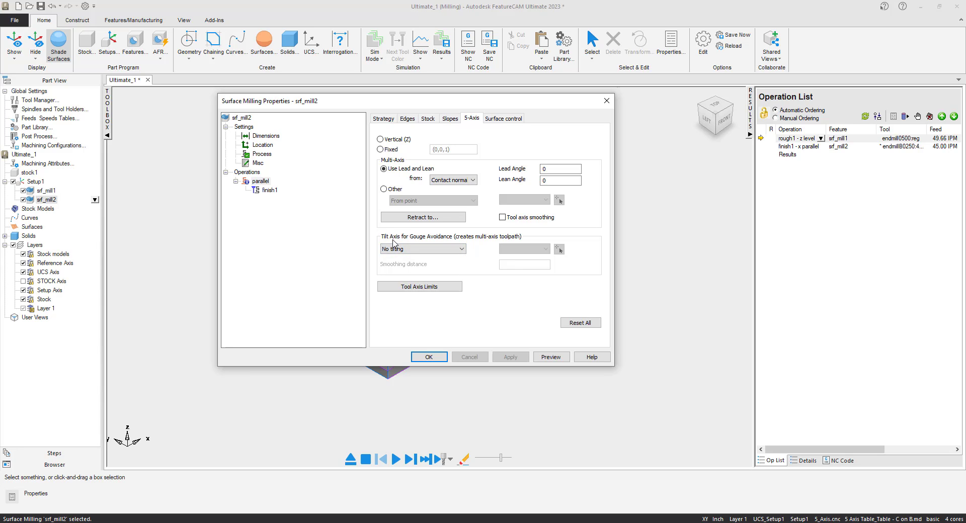
{"action": "left_click", "coordinate": [444, 254]}
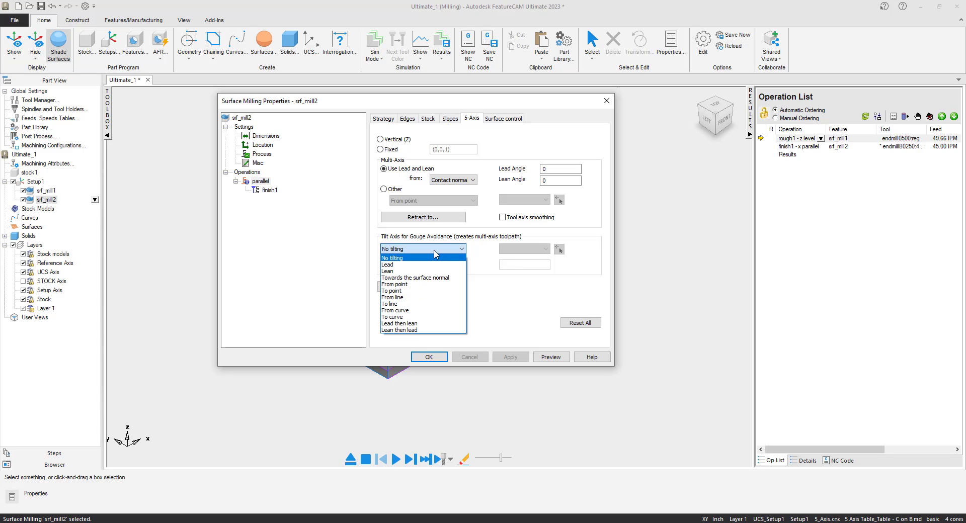
{"action": "left_click", "coordinate": [391, 266]}
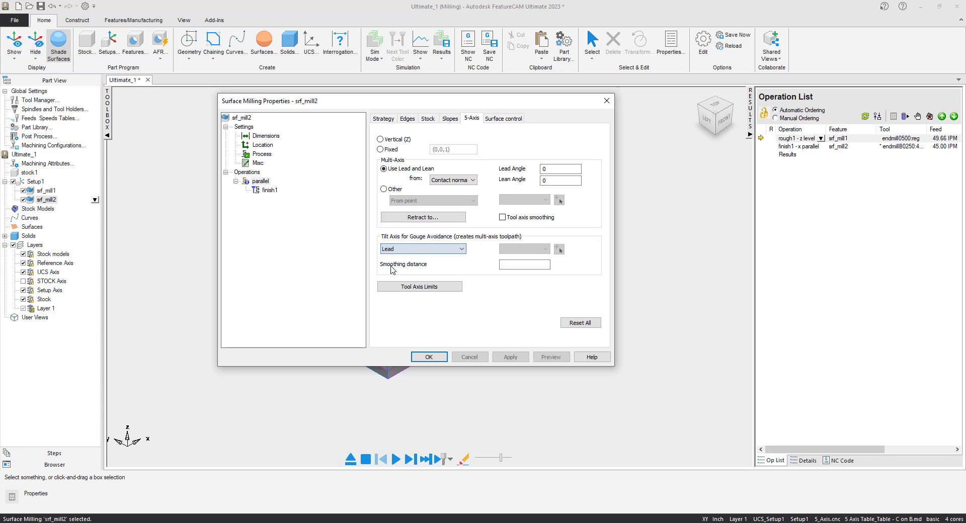
{"action": "left_click", "coordinate": [381, 139]}
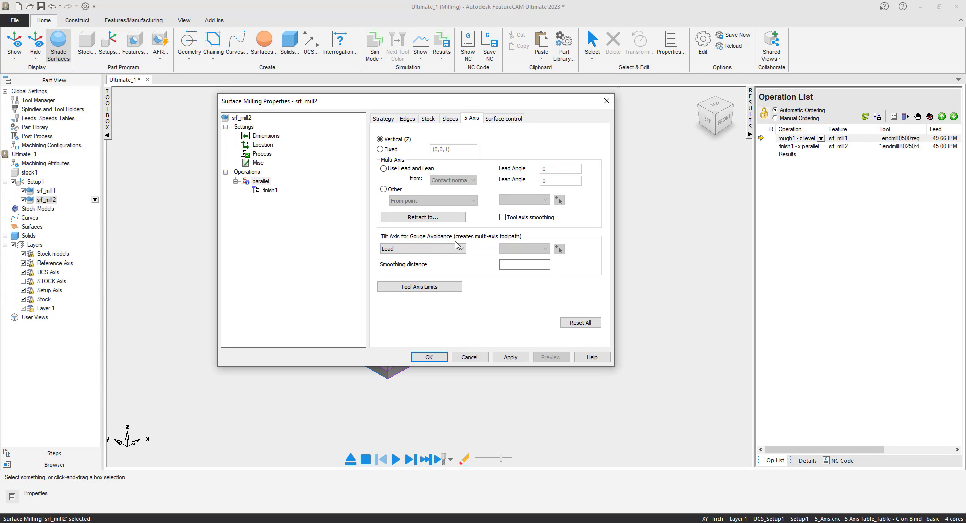
{"action": "left_click", "coordinate": [509, 358]}
{"action": "left_click", "coordinate": [433, 357]}
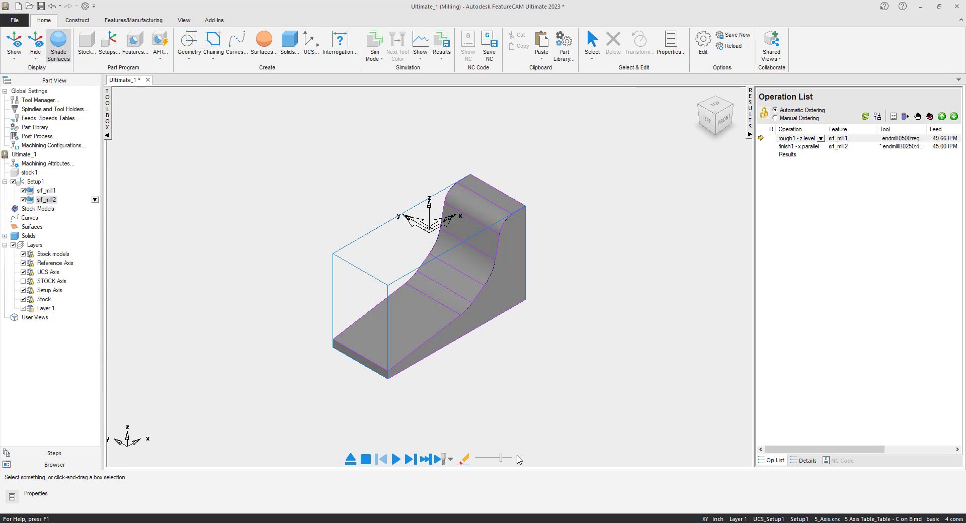
Simulate both operations at a slightly slower speed, examining the vertical-axis finishing passes up close and in isometric view.
{"action": "left_click_drag", "start_coordinate": [502, 459], "coordinate": [495, 459]}
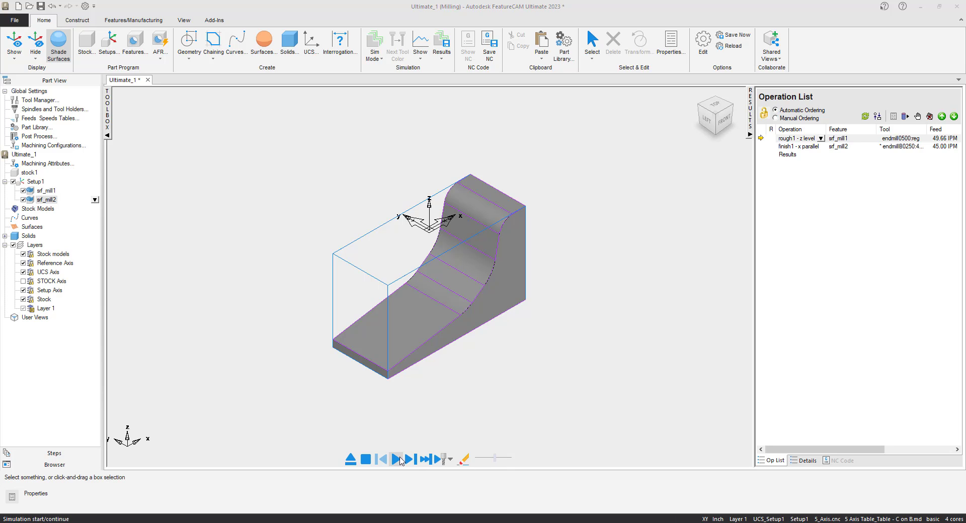
{"action": "left_click", "coordinate": [398, 460]}
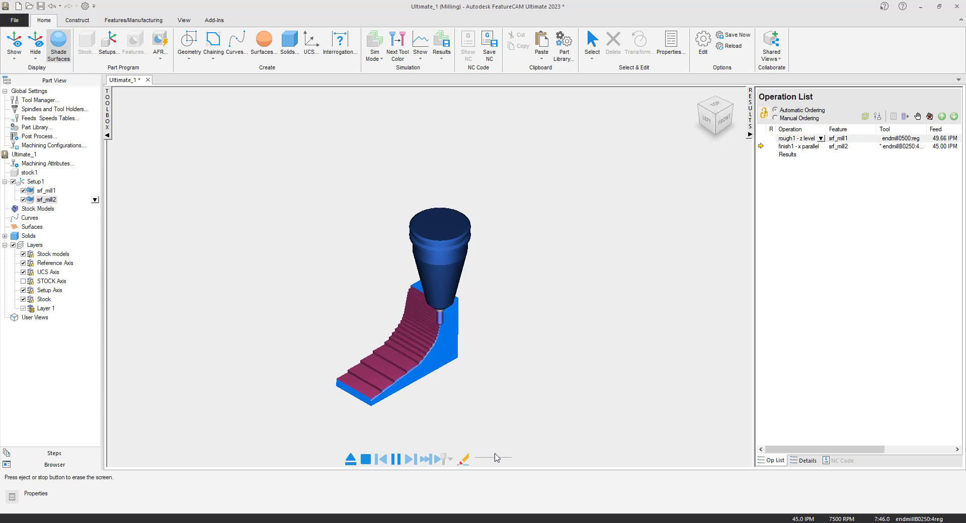
{"action": "right_click", "coordinate": [459, 372]}
{"action": "left_click", "coordinate": [455, 383]}
{"action": "middle_click_drag", "start_coordinate": [462, 387], "coordinate": [509, 292]}
{"action": "scroll", "coordinate": [499, 359], "scroll_direction": "up", "scroll_amount": 4}
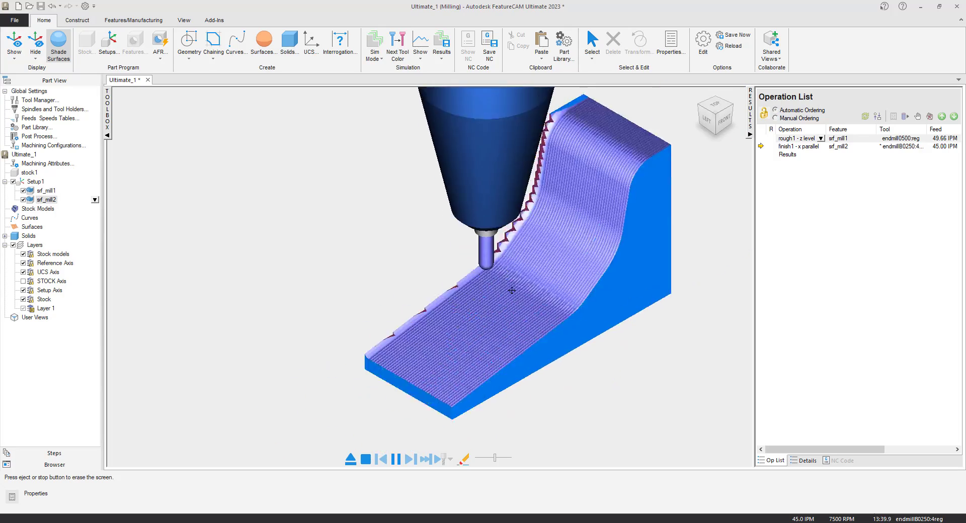
{"action": "scroll", "coordinate": [525, 296], "scroll_direction": "up", "scroll_amount": 2}
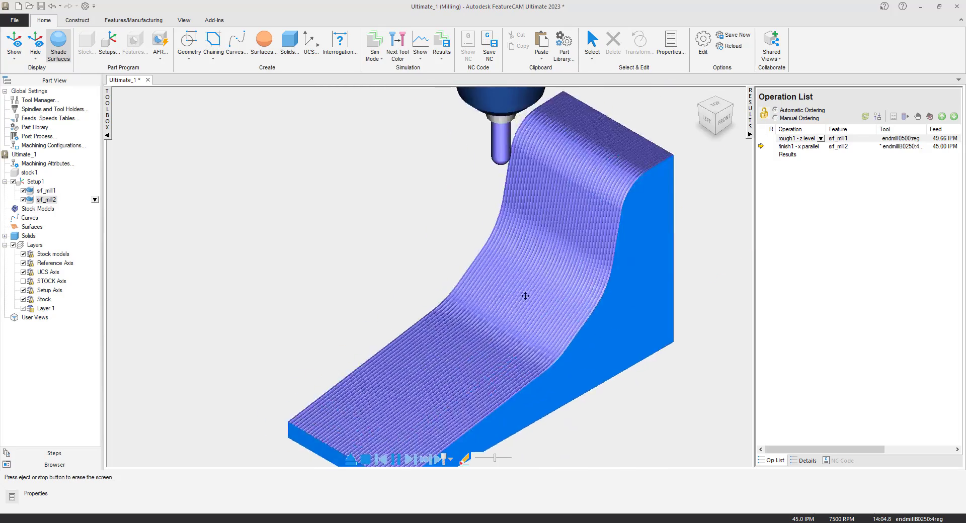
{"action": "scroll", "coordinate": [525, 295], "scroll_direction": "down", "scroll_amount": 8}
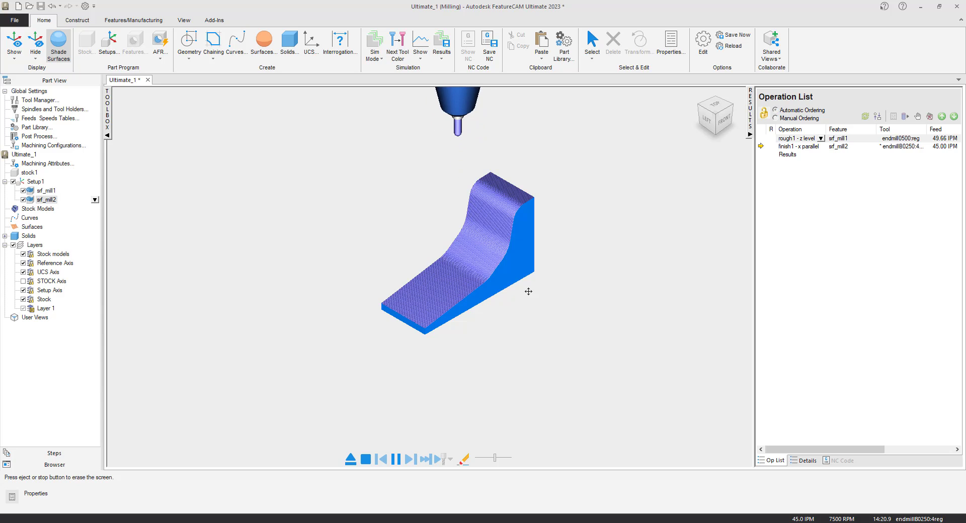
{"action": "left_click", "coordinate": [717, 115]}
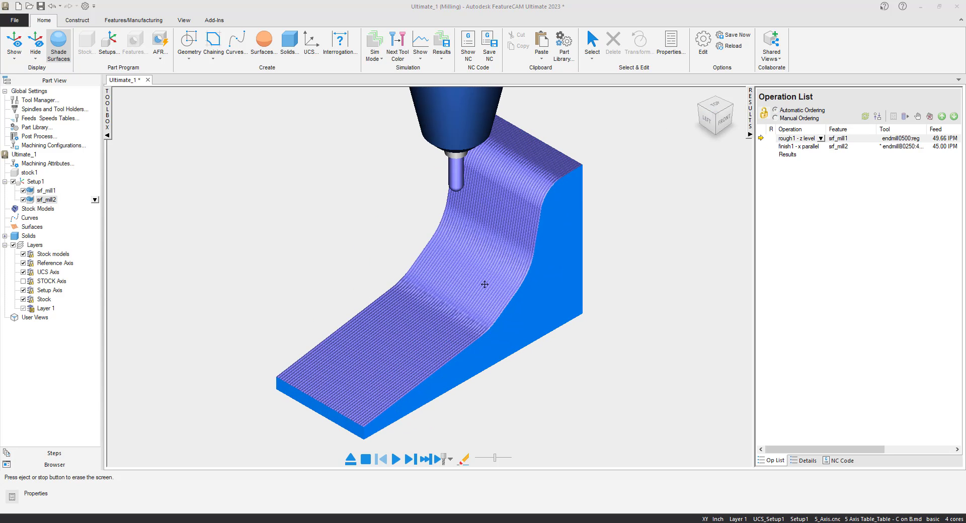
Examine the stepover ridges on the finished curved surface from several angles, and clear the simulation.
{"action": "mouse_move", "coordinate": [483, 282]}
{"action": "middle_mouse_down"}
{"action": "mouse_move", "coordinate": [500, 257]}
{"action": "mouse_move", "coordinate": [466, 287]}
{"action": "mouse_move", "coordinate": [479, 315]}
{"action": "mouse_move", "coordinate": [493, 304]}
{"action": "mouse_move", "coordinate": [474, 298]}
{"action": "middle_mouse_up"}
{"action": "scroll", "coordinate": [501, 273], "scroll_direction": "up", "scroll_amount": 5}
{"action": "scroll", "coordinate": [476, 297], "scroll_direction": "down", "scroll_amount": 5}
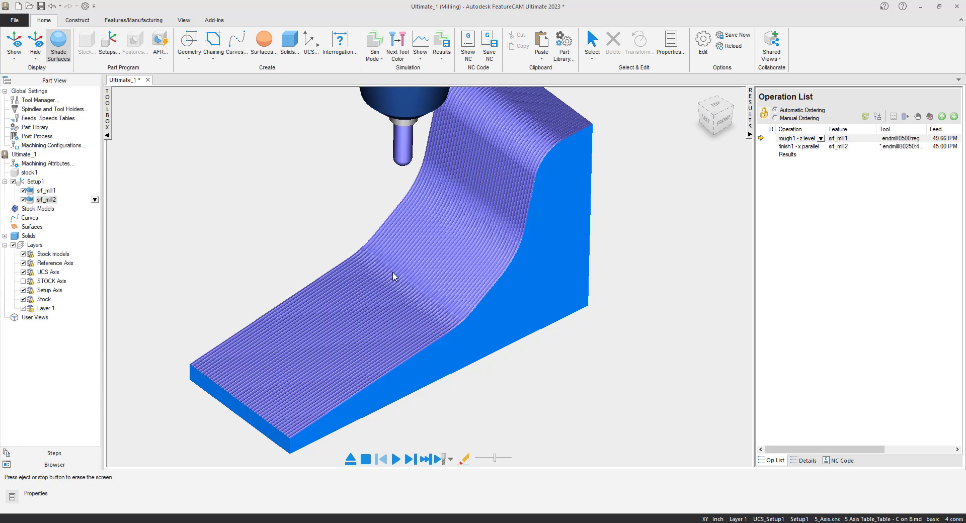
{"action": "scroll", "coordinate": [397, 277], "scroll_direction": "down", "scroll_amount": 2}
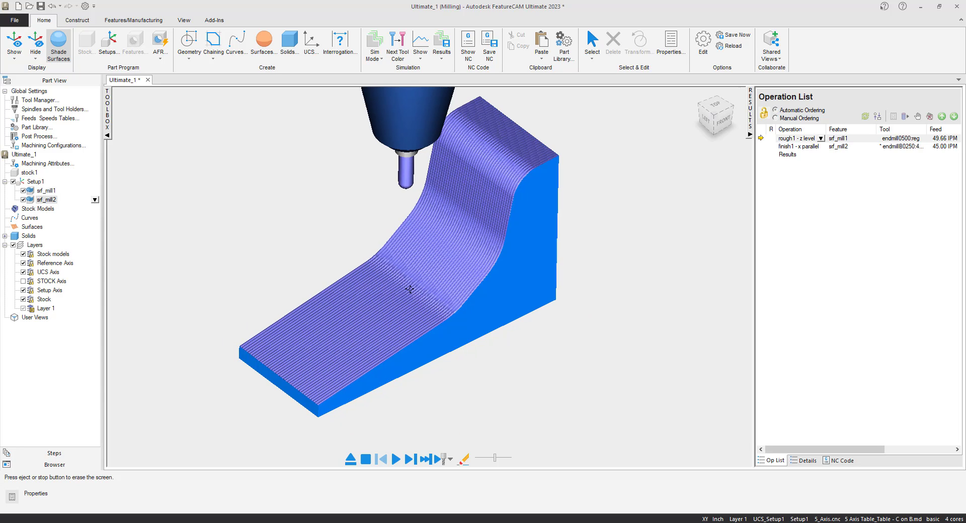
{"action": "middle_click_drag", "start_coordinate": [406, 293], "coordinate": [370, 376]}
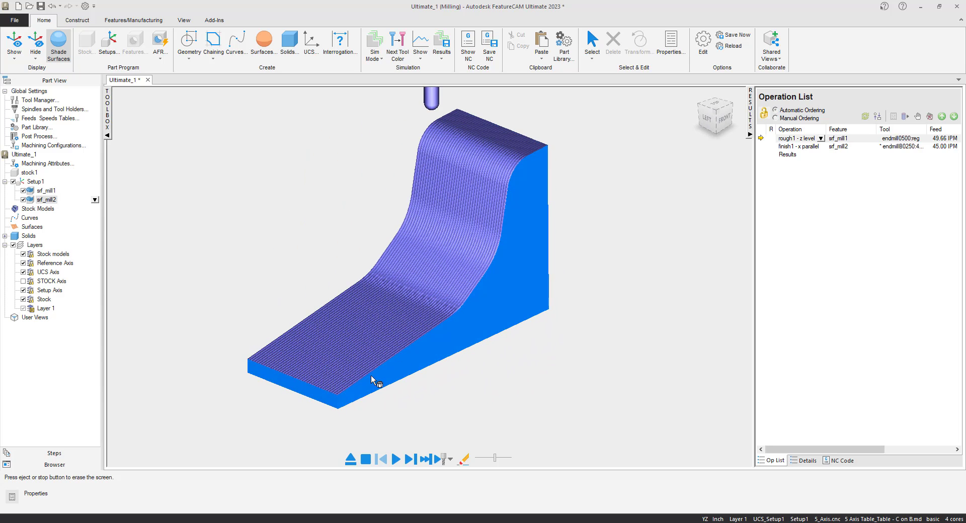
{"action": "left_click", "coordinate": [351, 459]}
Set the stepover of the finish1 operation in srf_mill2 to 0.005.
{"action": "double_click", "coordinate": [47, 200]}
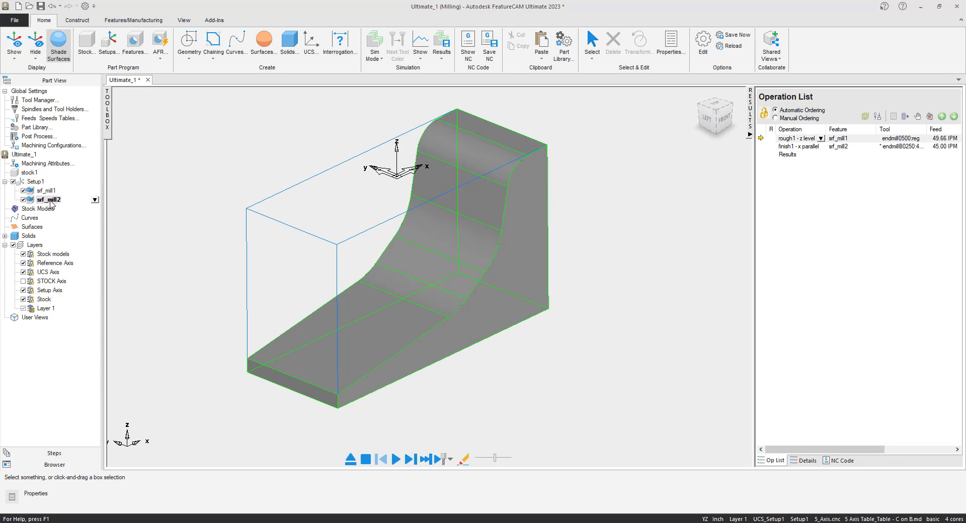
{"action": "left_click", "coordinate": [268, 182]}
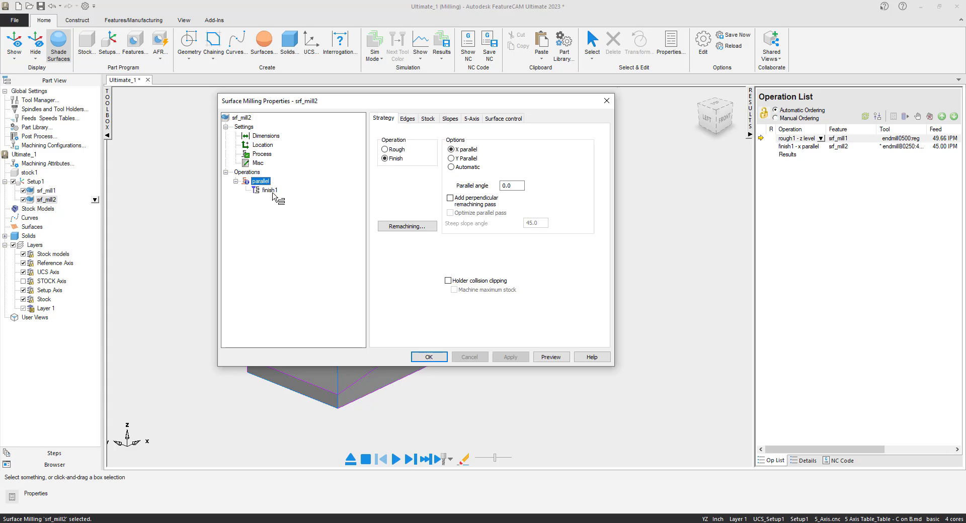
{"action": "left_click", "coordinate": [270, 190]}
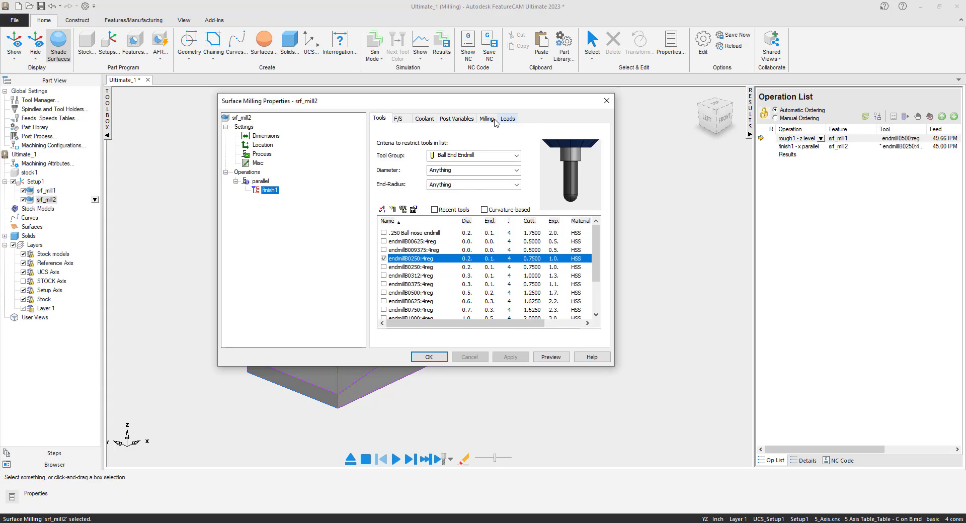
{"action": "left_click", "coordinate": [486, 118]}
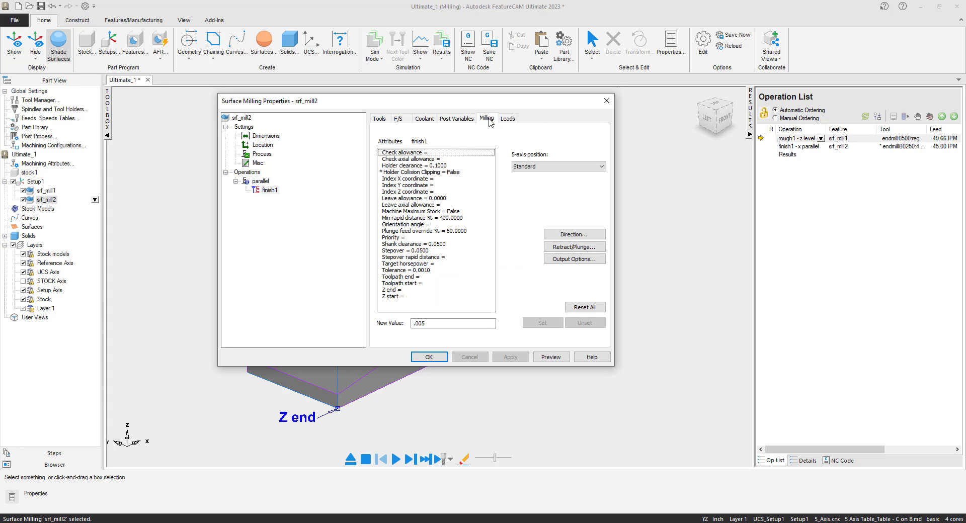
{"action": "left_click", "coordinate": [417, 250]}
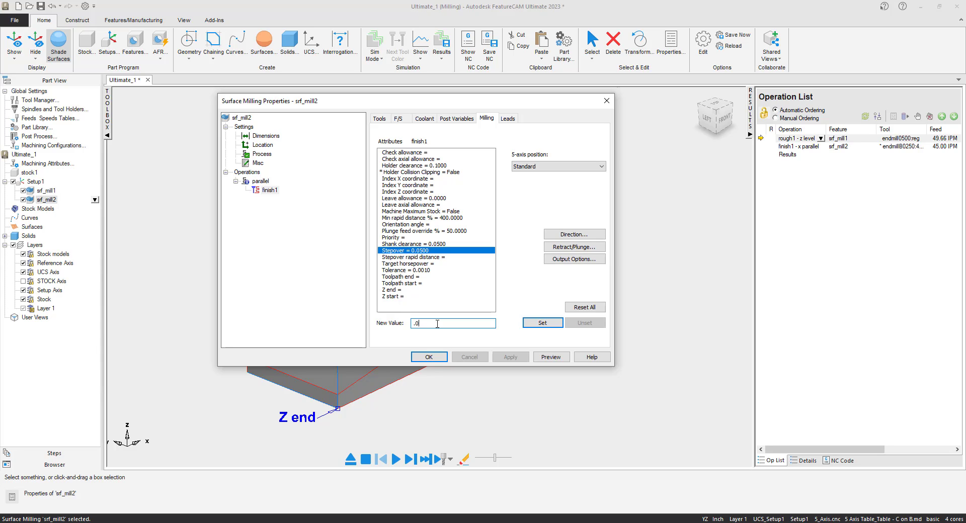
{"action": "left_click", "coordinate": [543, 323]}
{"action": "left_click", "coordinate": [511, 357]}
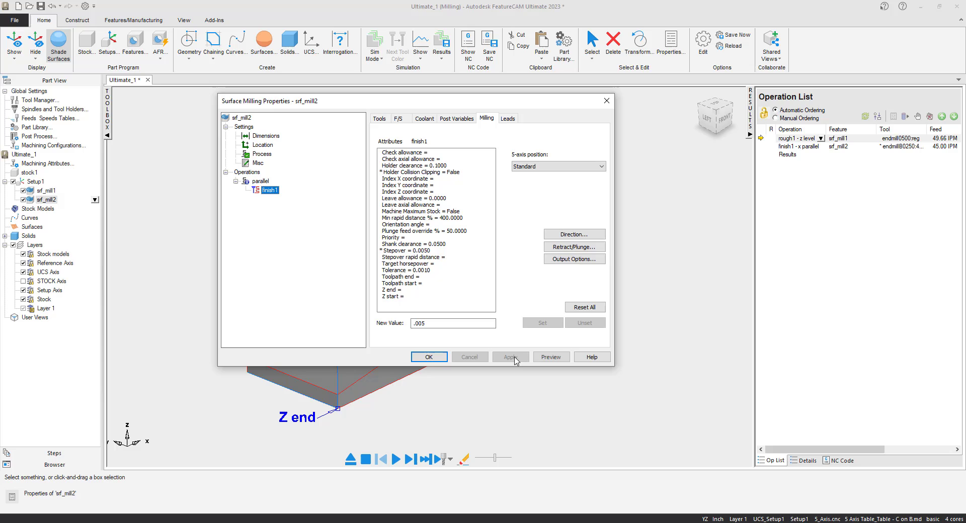
{"action": "left_click", "coordinate": [435, 359]}
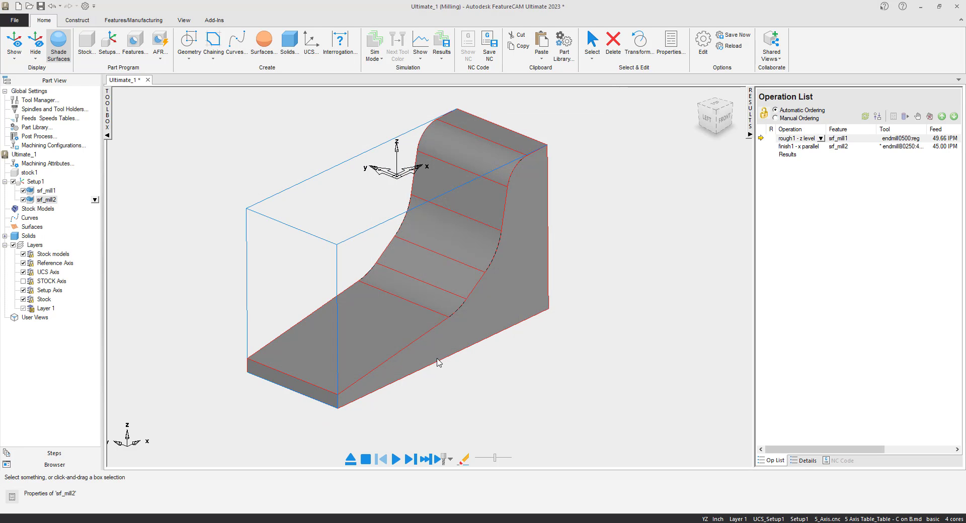
Simulate both operations with the finer stepover and examine the finished surface close up.
{"action": "left_click", "coordinate": [397, 460]}
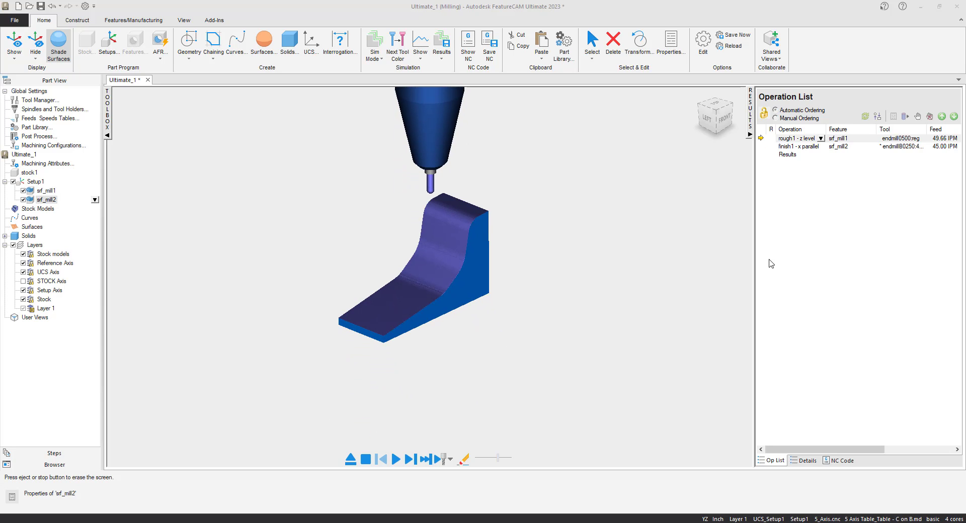
{"action": "scroll", "coordinate": [426, 224], "scroll_direction": "up", "scroll_amount": 5}
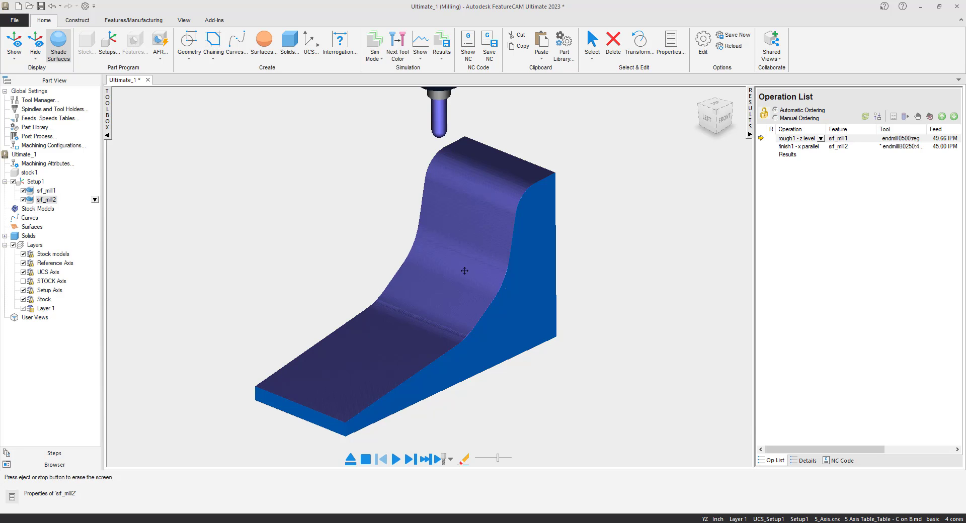
{"action": "scroll", "coordinate": [464, 271], "scroll_direction": "up", "scroll_amount": 6}
{"action": "scroll", "coordinate": [484, 304], "scroll_direction": "up", "scroll_amount": 3}
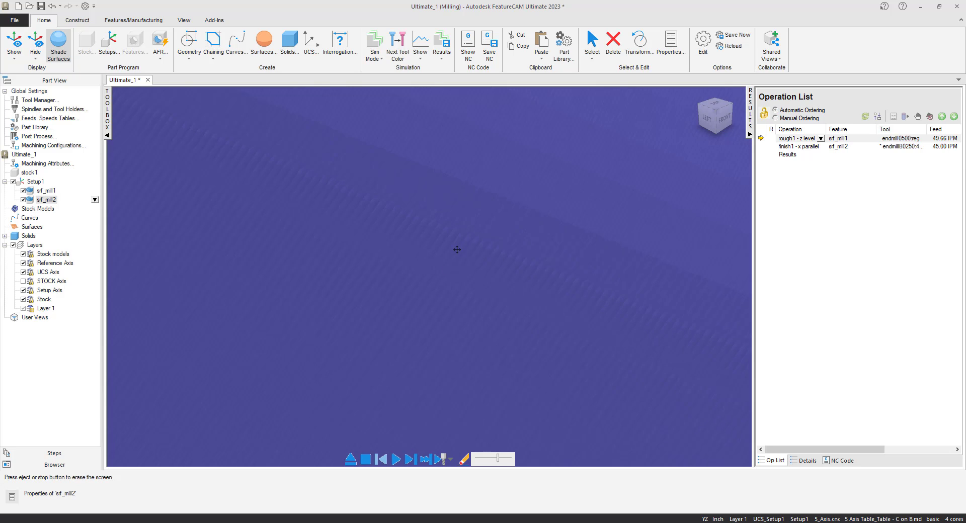
{"action": "scroll", "coordinate": [457, 251], "scroll_direction": "down", "scroll_amount": 2}
{"action": "scroll", "coordinate": [457, 255], "scroll_direction": "down", "scroll_amount": 10}
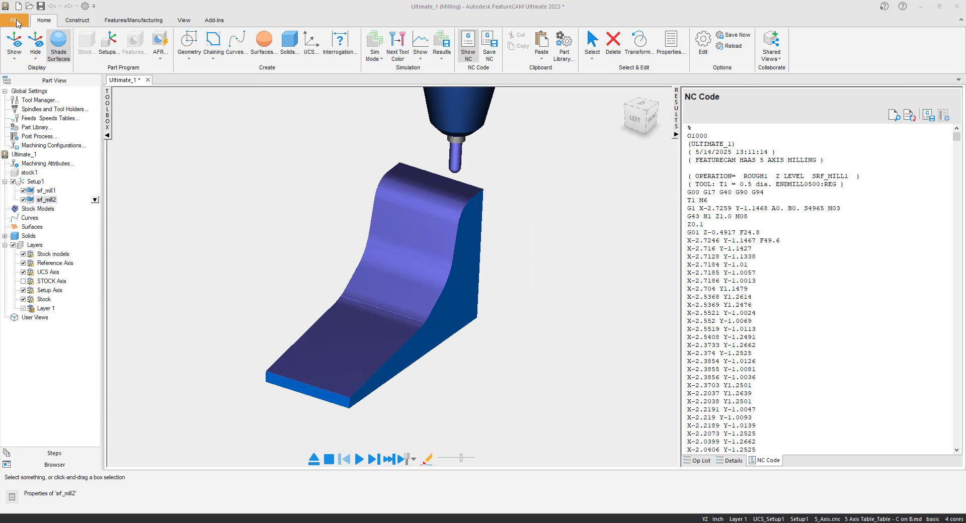
Save the part as "5_axis simulation" in the Downloads folder, including the milling toolpaths.
{"action": "left_click", "coordinate": [15, 21]}
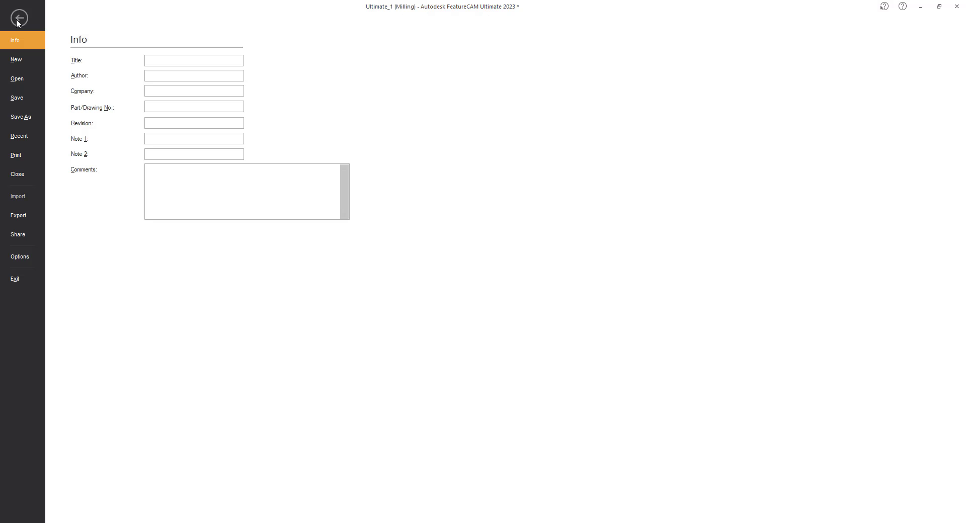
{"action": "left_click", "coordinate": [19, 117]}
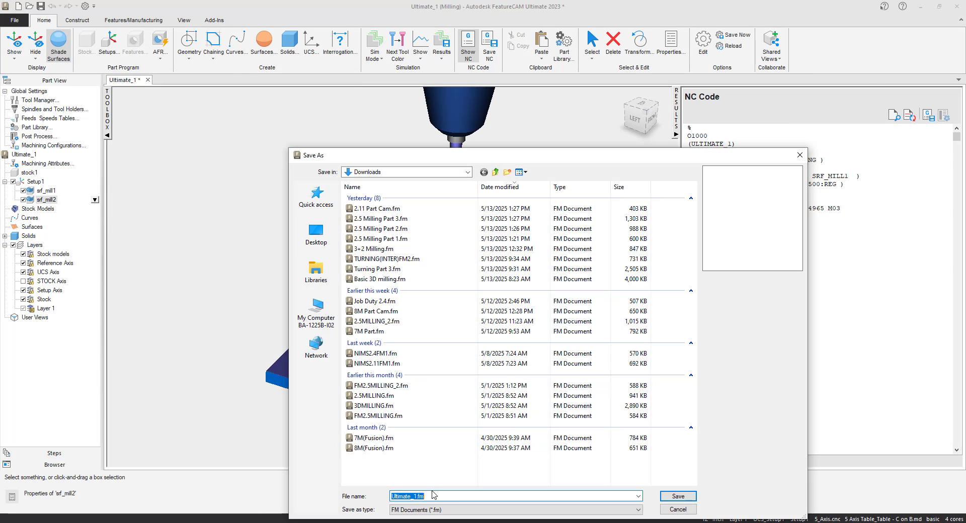
{"action": "type", "text": "5_axis simulation"}
{"action": "left_click", "coordinate": [674, 498]}
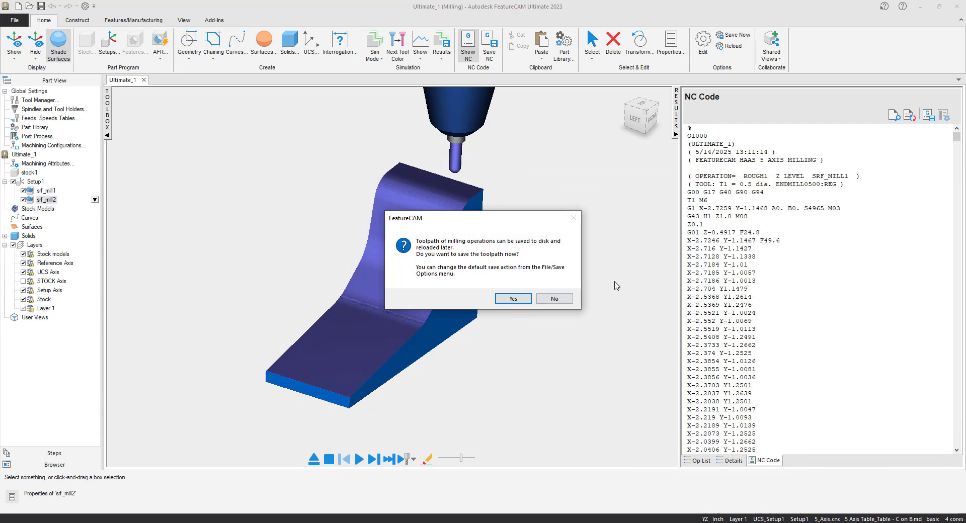
{"action": "left_click", "coordinate": [510, 297]}
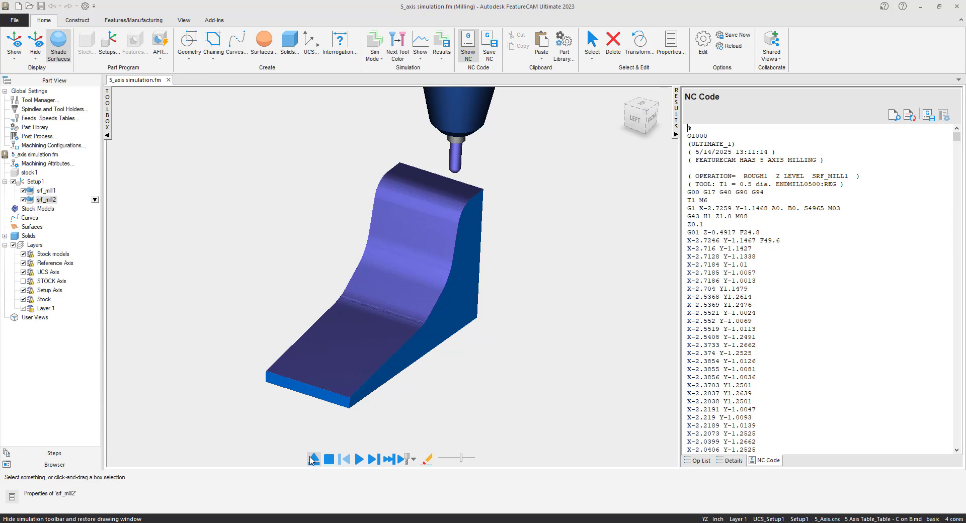
Clear the simulation and view the part model from above and the front.
{"action": "left_click", "coordinate": [312, 458]}
{"action": "middle_click_drag", "start_coordinate": [402, 320], "coordinate": [404, 333]}
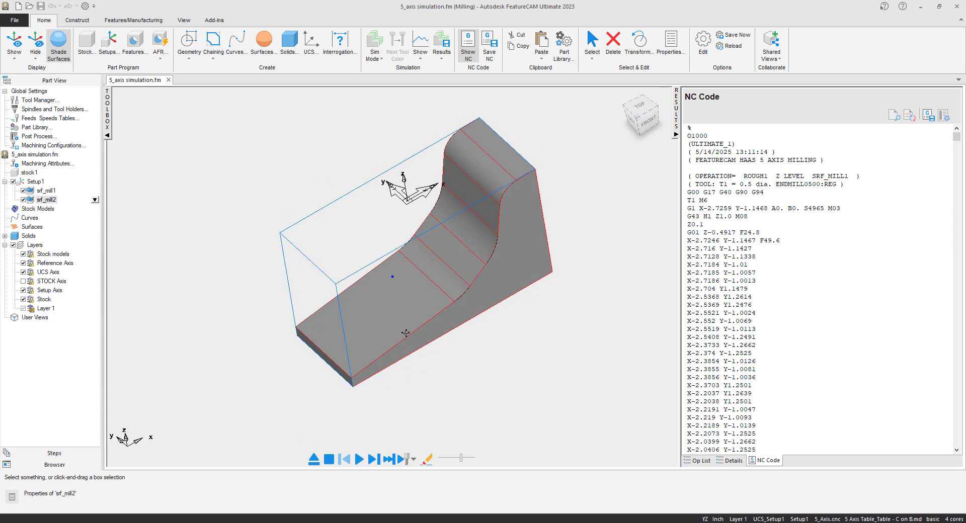
{"action": "scroll", "coordinate": [457, 316], "scroll_direction": "up", "scroll_amount": 1}
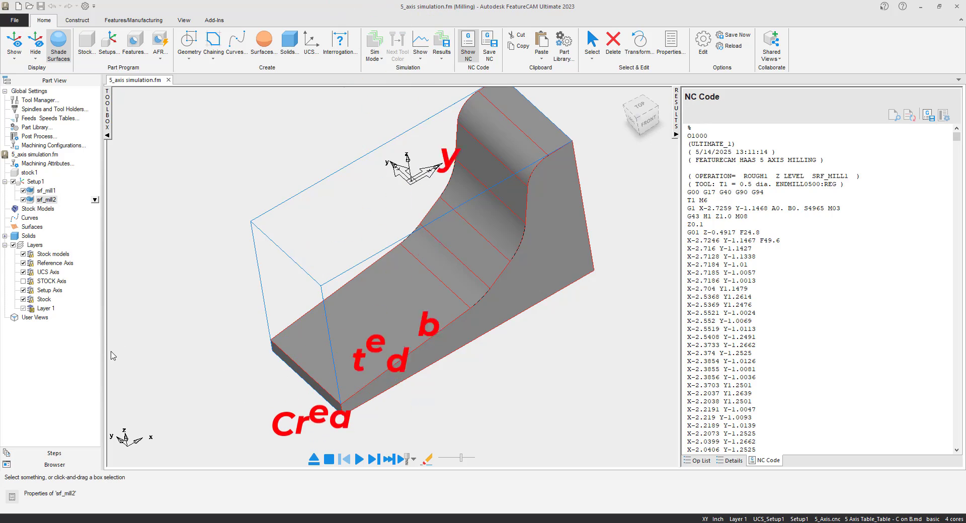
{"action": "middle_click_drag", "start_coordinate": [387, 301], "coordinate": [348, 266]}
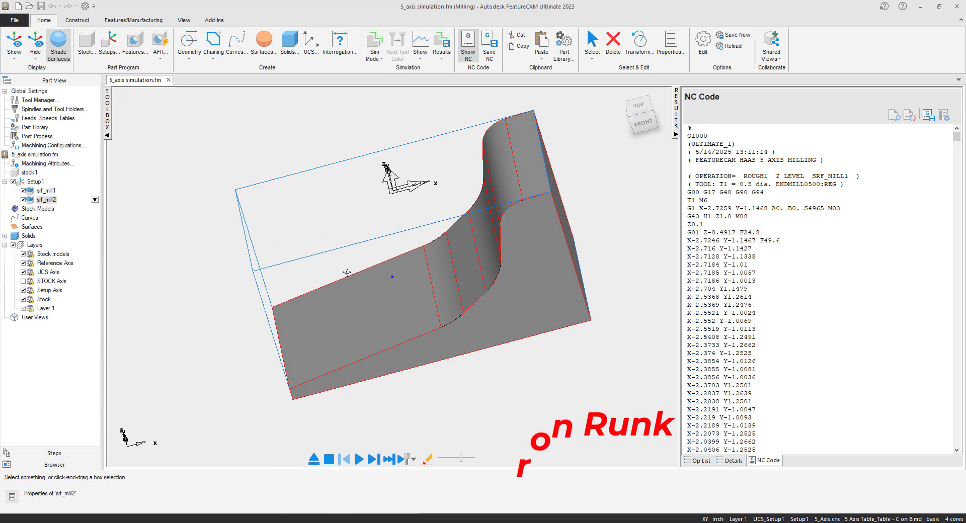